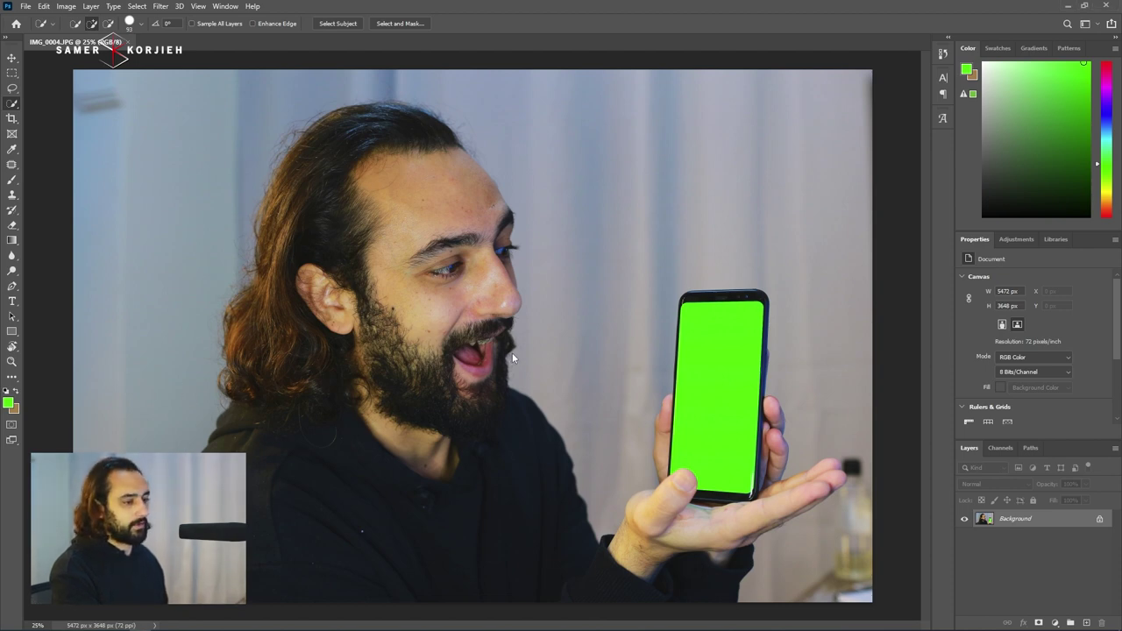
Place the gardening photo over the portrait, enlarged
{"action": "left_click_drag", "start_coordinate": [441, 361], "coordinate": [512, 353]}
{"action": "left_click_drag", "start_coordinate": [562, 287], "coordinate": [720, 213]}
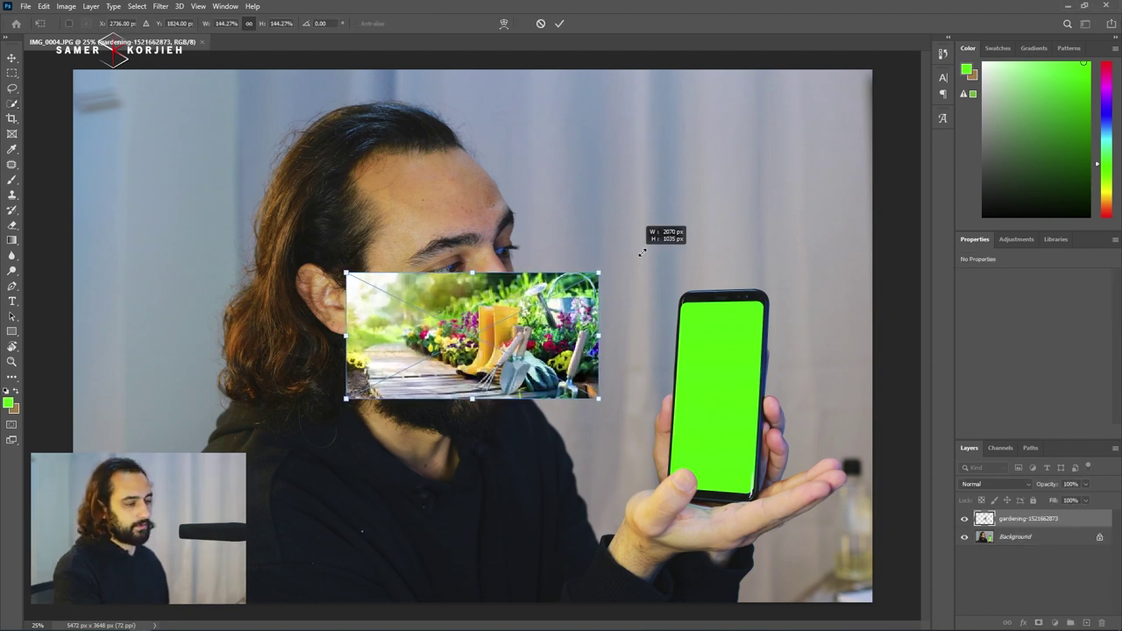
{"action": "key", "text": "Return"}
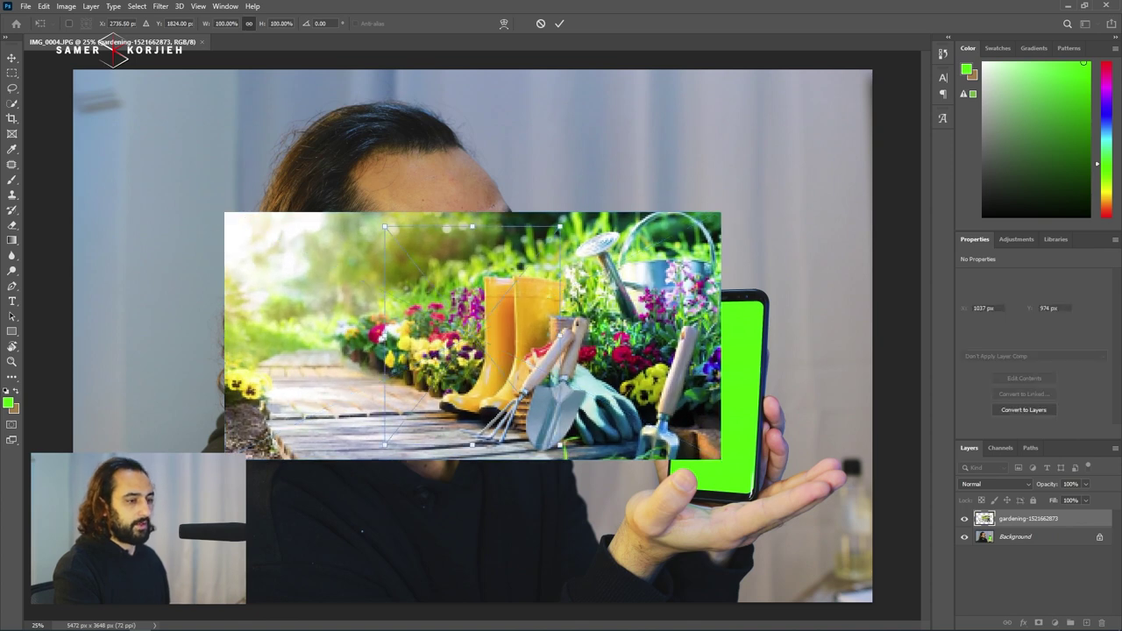
Place the enlarged British Shorthair cat image, then rescale it to about 114%
{"action": "left_click_drag", "start_coordinate": [561, 226], "coordinate": [589, 188]}
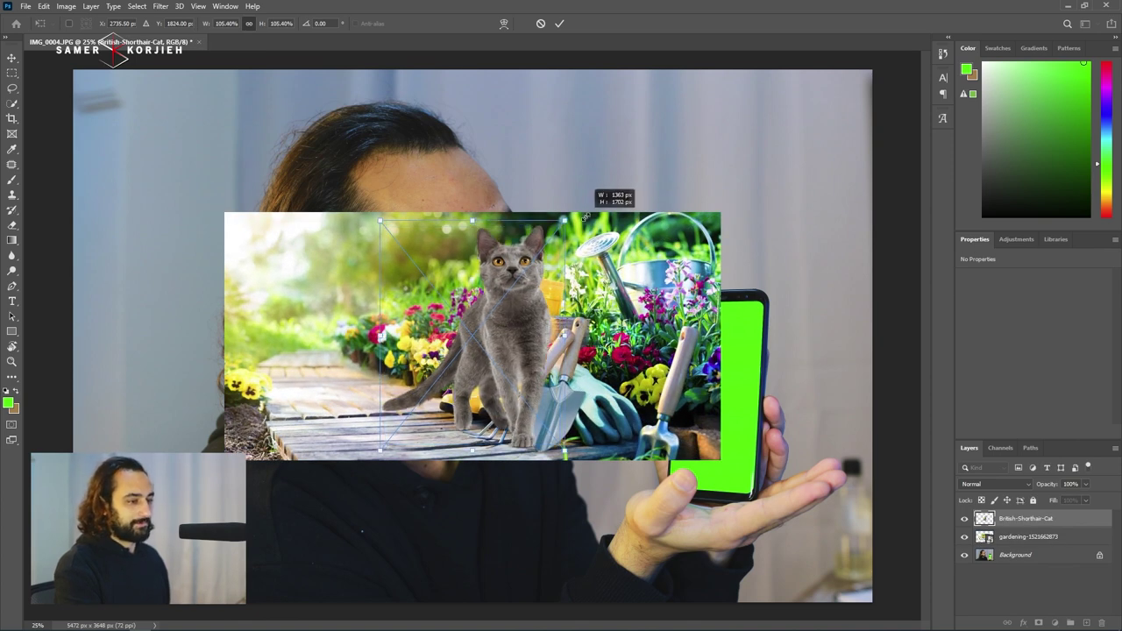
{"action": "key", "text": "Return"}
{"action": "key", "text": "w"}
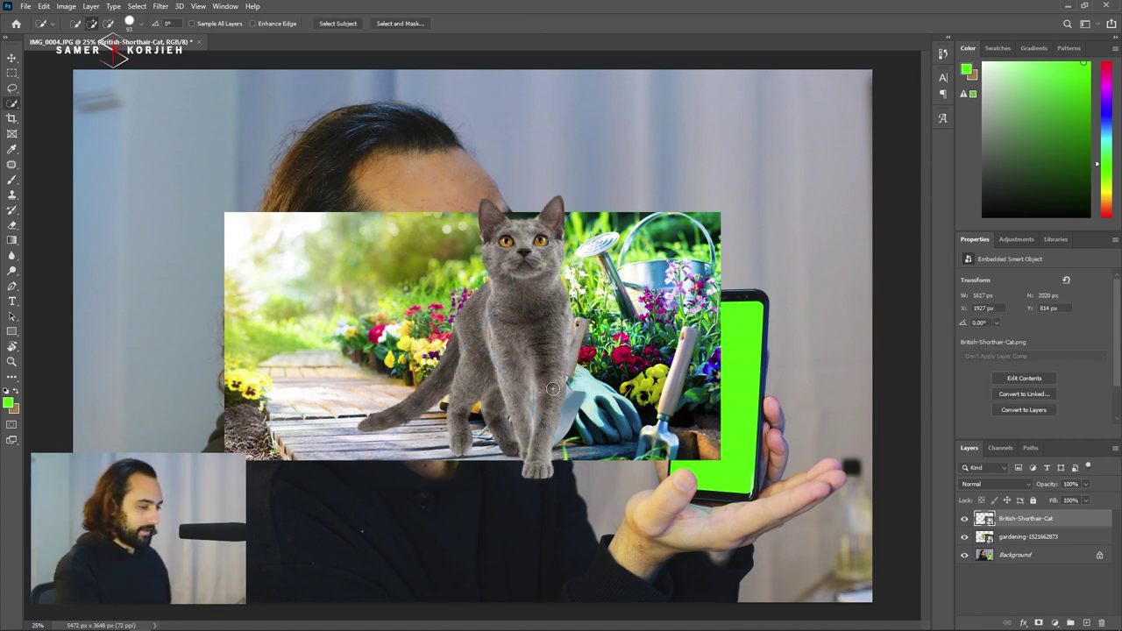
{"action": "key", "text": "v"}
{"action": "key", "text": "ctrl+t"}
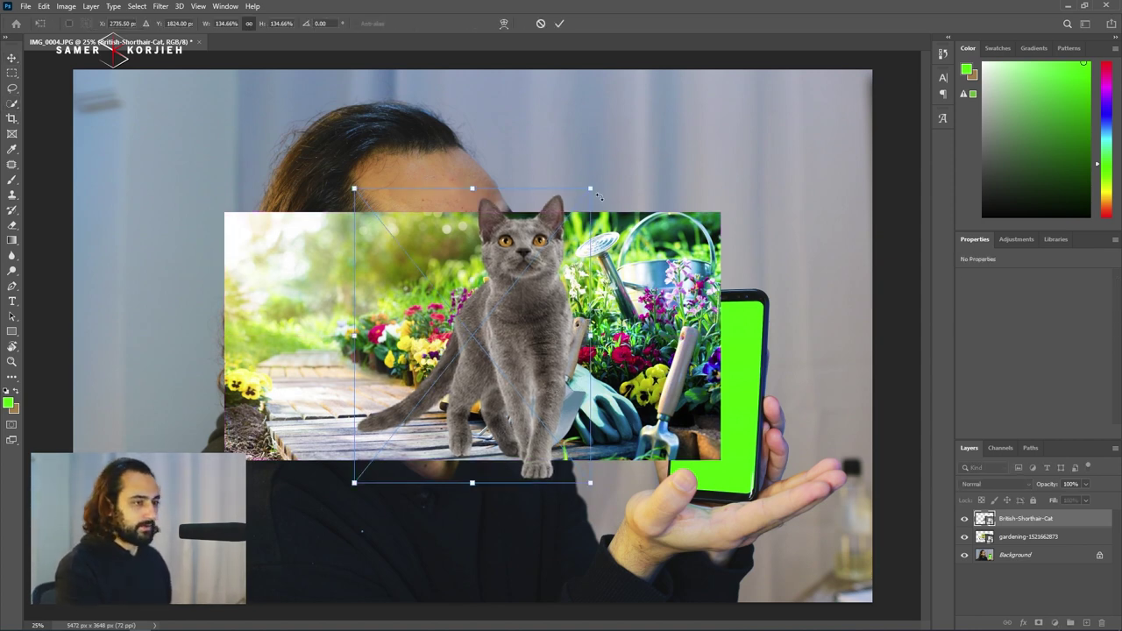
{"action": "left_click_drag", "start_coordinate": [594, 188], "coordinate": [573, 208]}
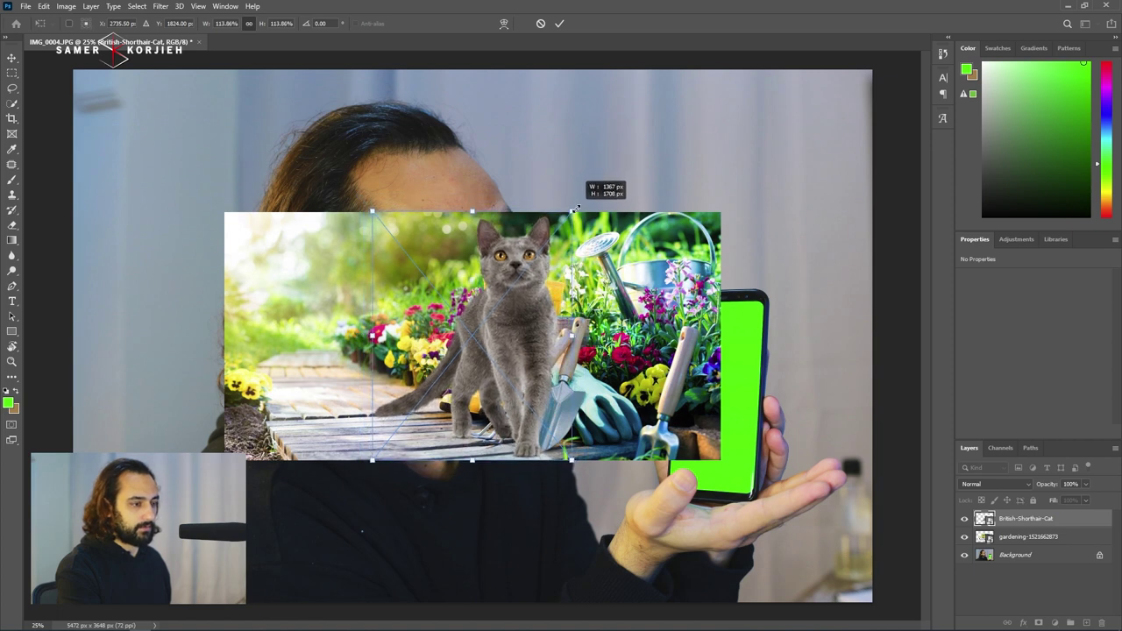
{"action": "key", "text": "Return"}
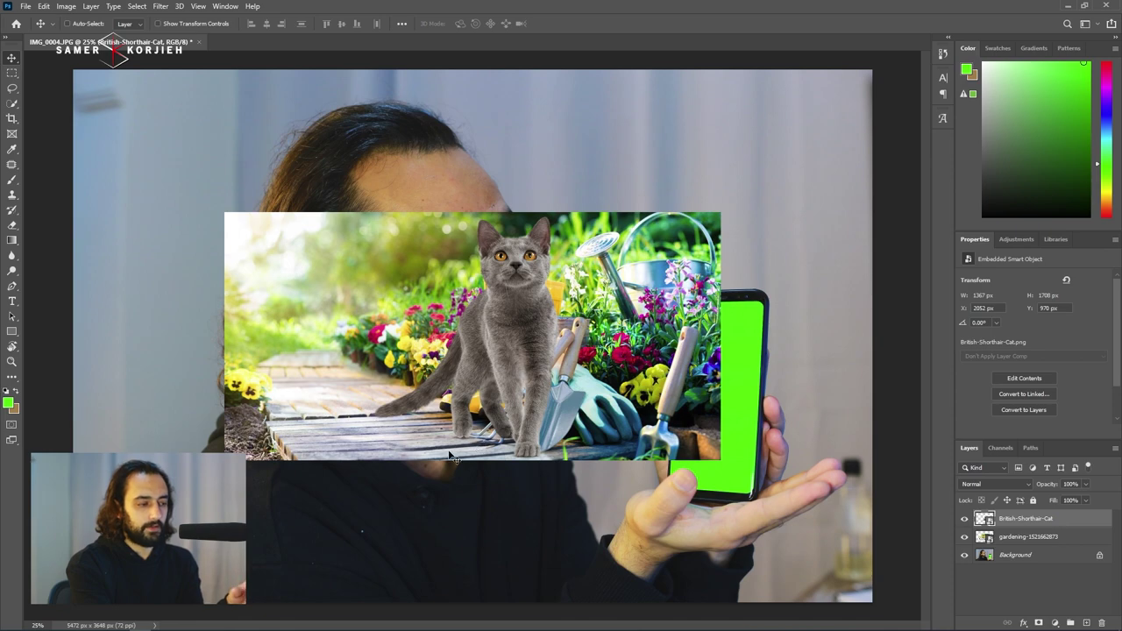
Drag the cat onto the wooden boardwalk beside the yellow boots (X 1634 px, Y 901 px)
{"action": "scroll", "coordinate": [441, 464], "scroll_direction": "up", "scroll_amount": 2}
{"action": "scroll", "coordinate": [430, 461], "scroll_direction": "up", "scroll_amount": 3}
{"action": "scroll", "coordinate": [412, 457], "scroll_direction": "up", "scroll_amount": 3}
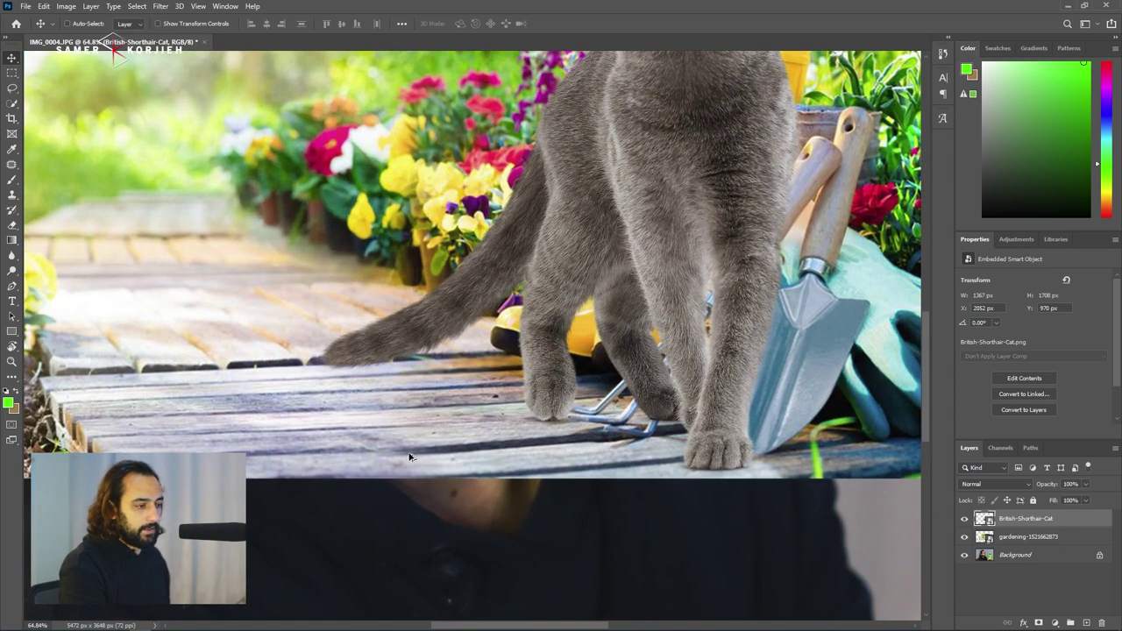
{"action": "left_click_drag", "start_coordinate": [423, 381], "coordinate": [466, 473]}
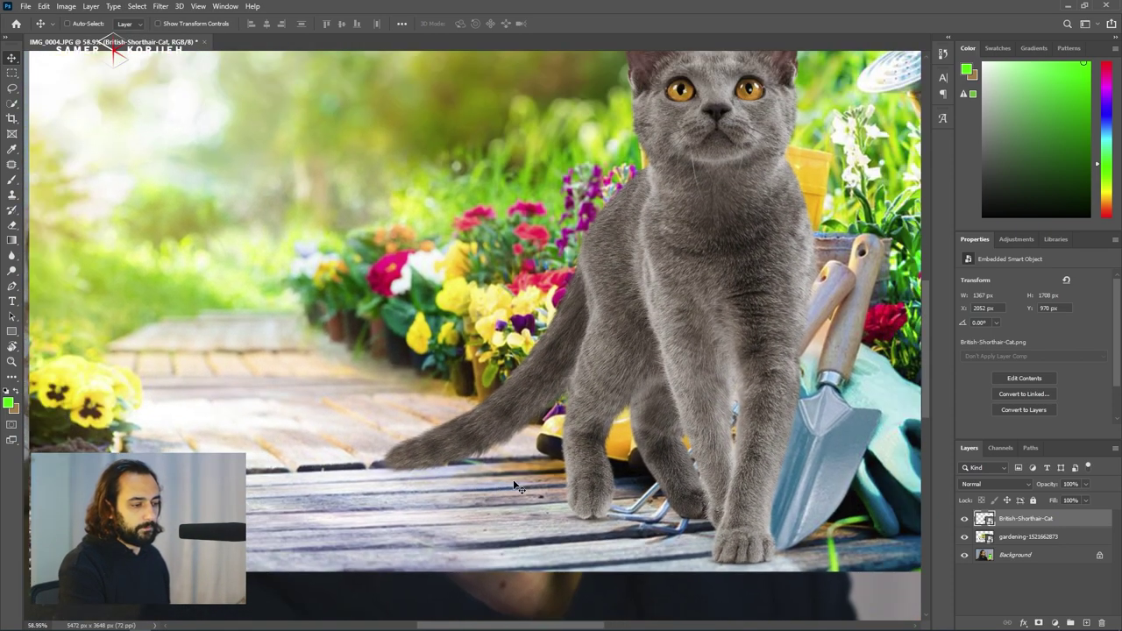
{"action": "scroll", "coordinate": [516, 485], "scroll_direction": "down", "scroll_amount": 1}
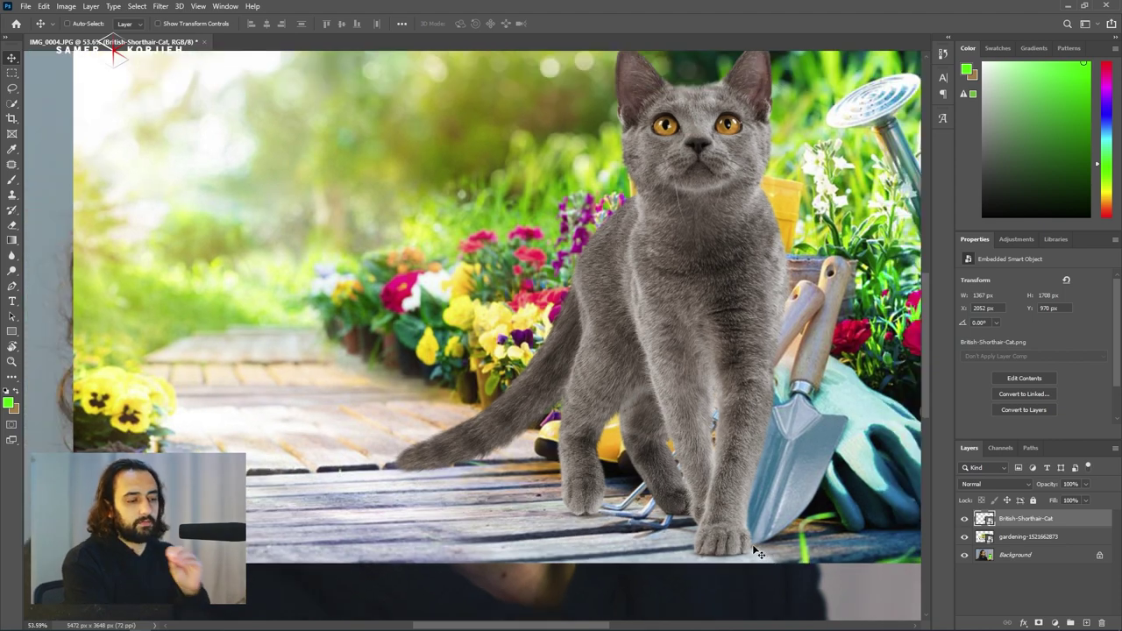
{"action": "left_click_drag", "start_coordinate": [592, 471], "coordinate": [451, 436]}
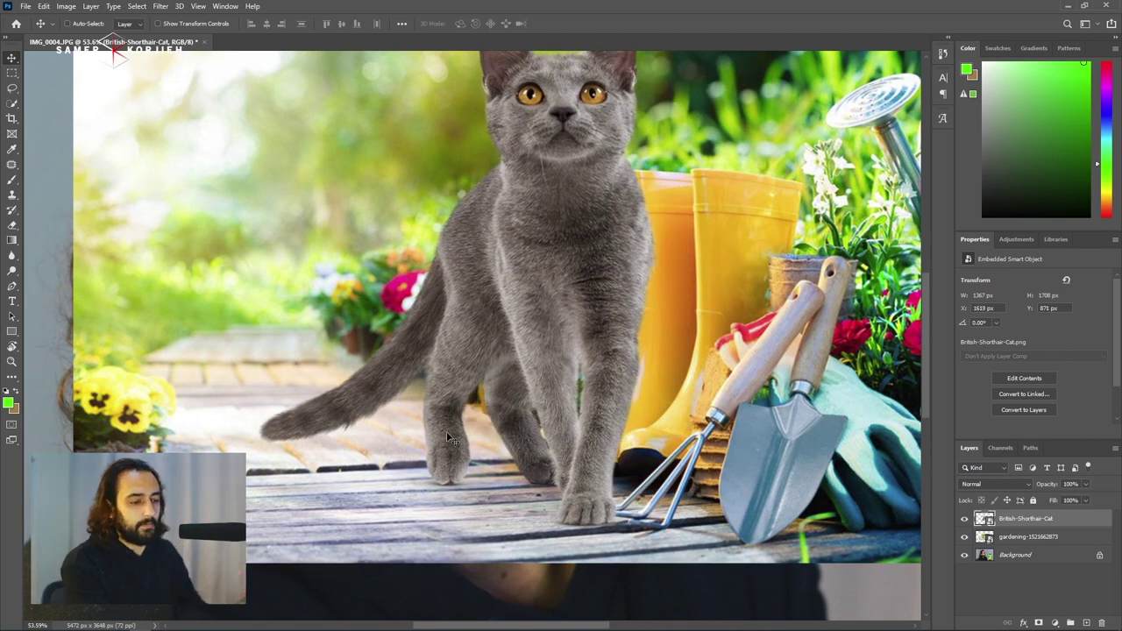
{"action": "scroll", "coordinate": [683, 412], "scroll_direction": "down", "scroll_amount": 1}
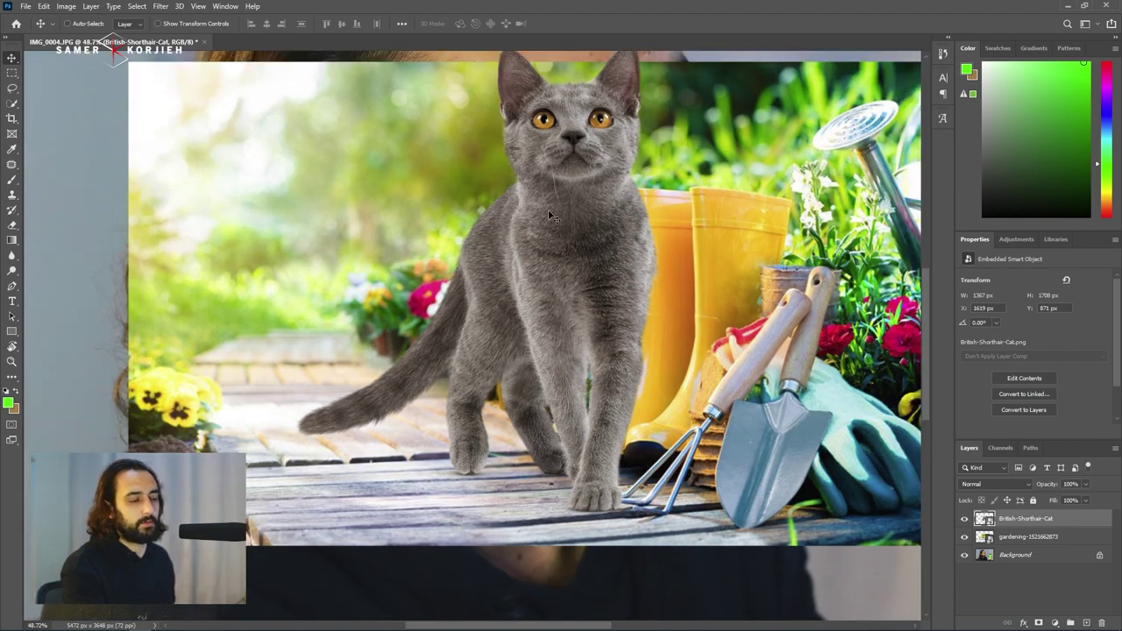
{"action": "scroll", "coordinate": [561, 270], "scroll_direction": "down", "scroll_amount": 1}
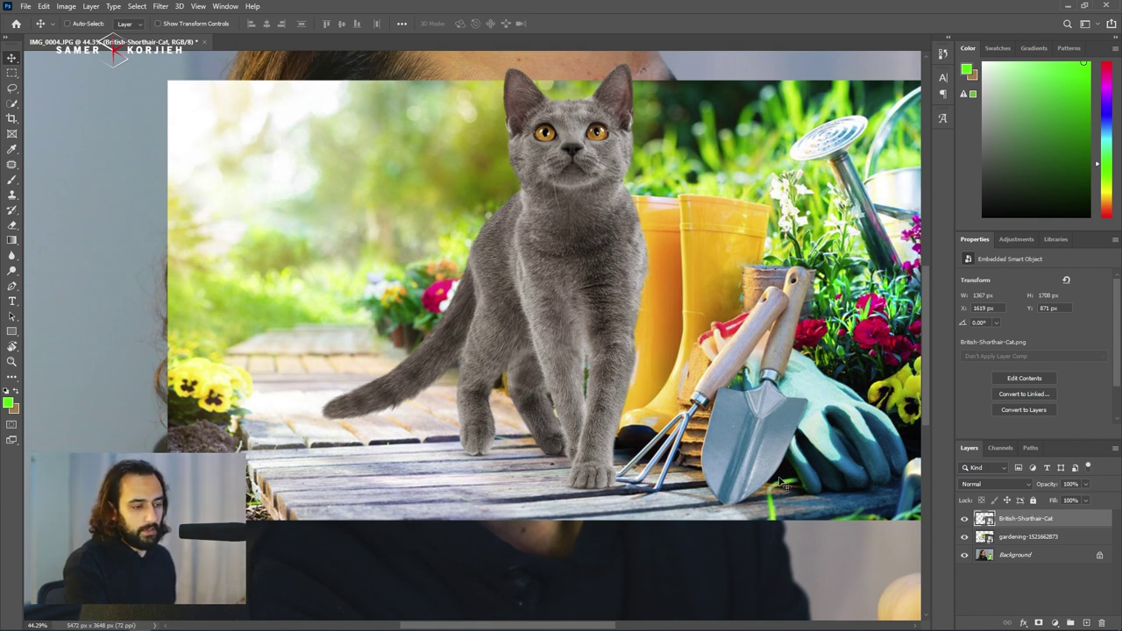
{"action": "left_click_drag", "start_coordinate": [550, 386], "coordinate": [336, 286]}
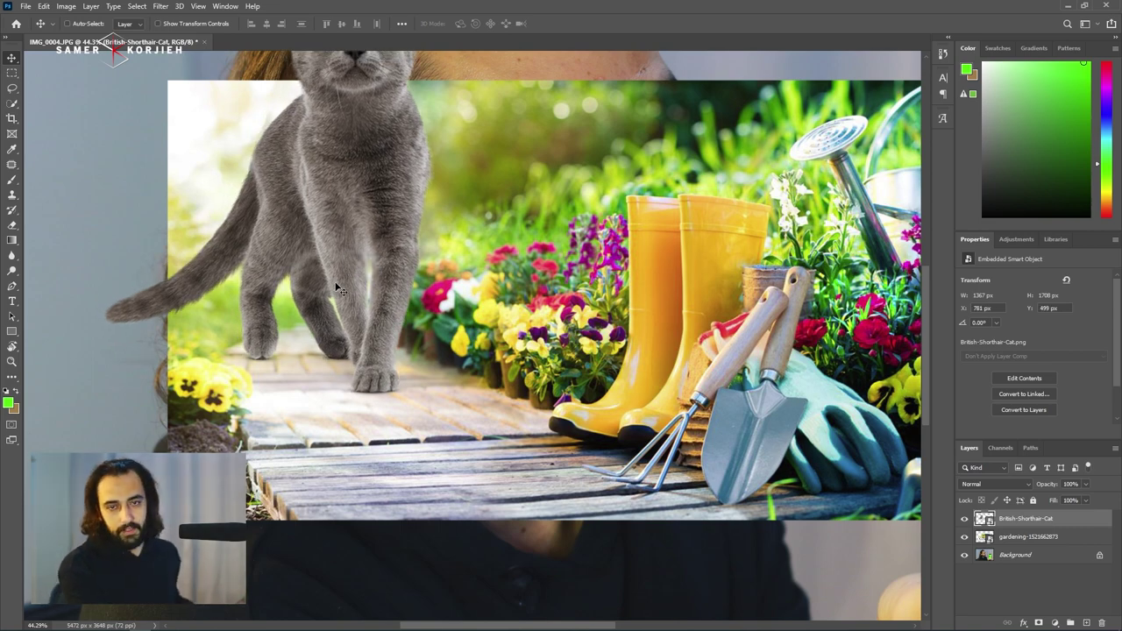
{"action": "left_click_drag", "start_coordinate": [359, 306], "coordinate": [581, 409]}
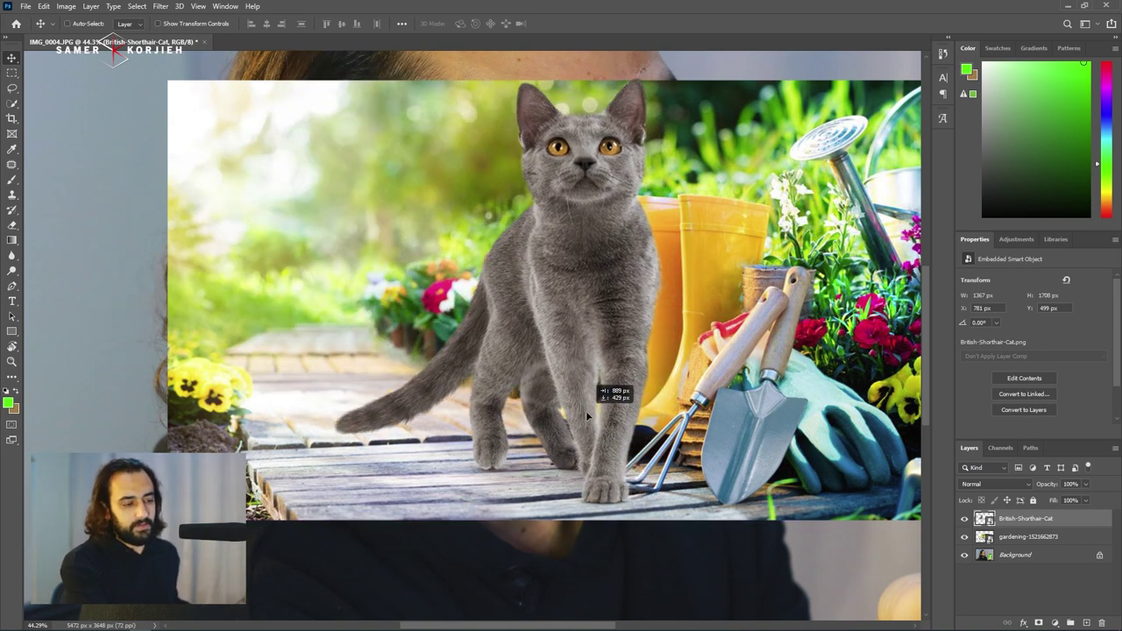
{"action": "scroll", "coordinate": [577, 405], "scroll_direction": "down", "scroll_amount": 1}
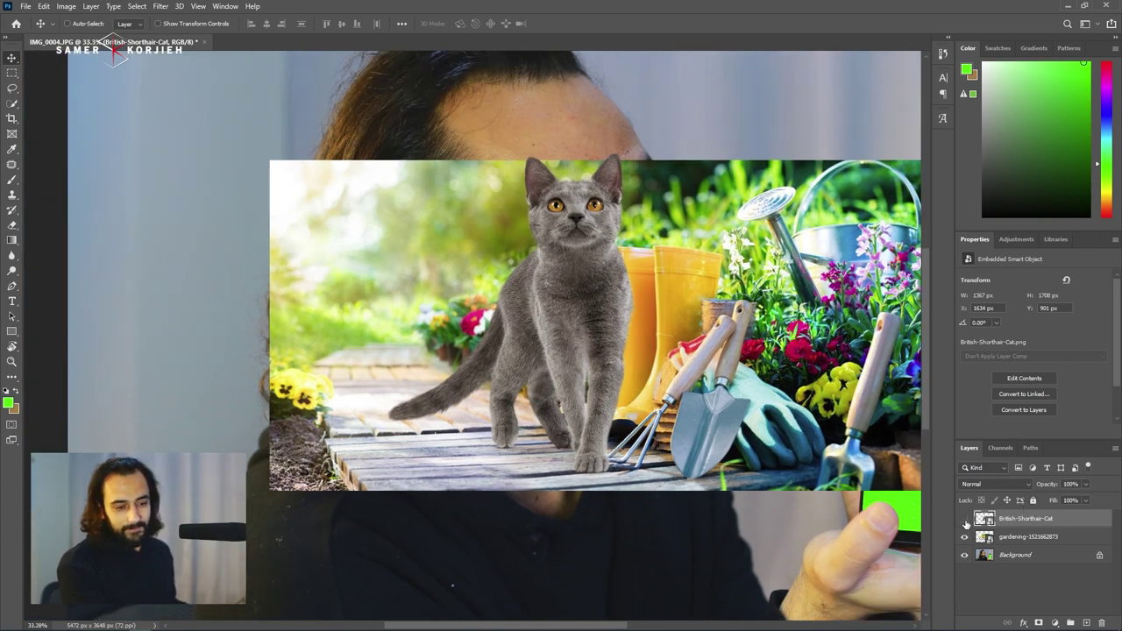
Hide the gardening layer and target the Background portrait layer
{"action": "left_click", "coordinate": [965, 537]}
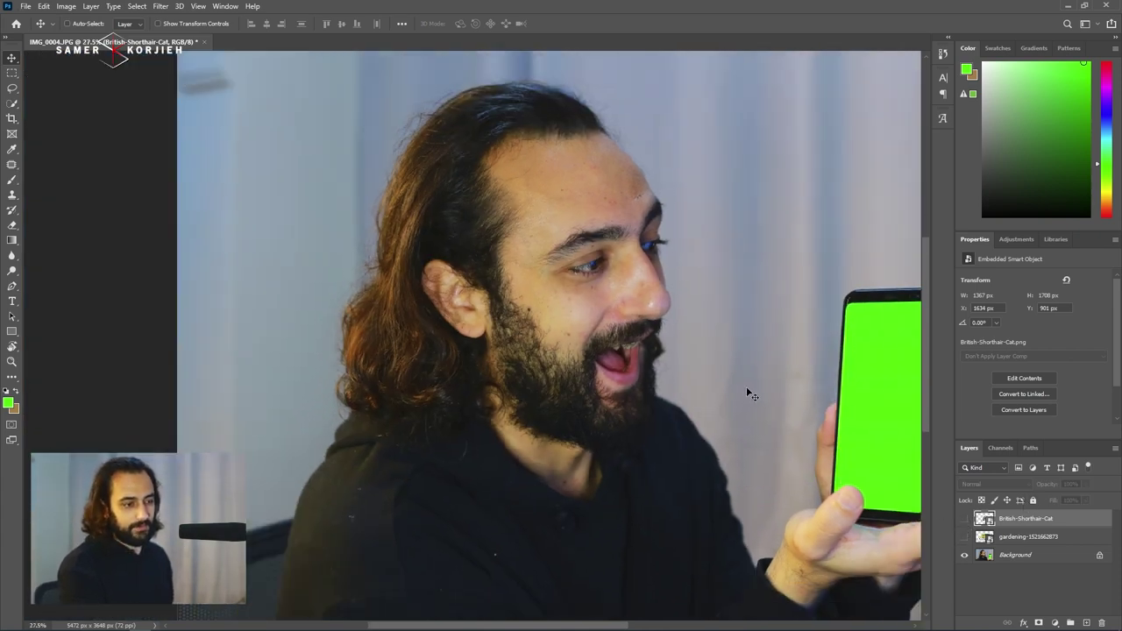
{"action": "scroll", "coordinate": [459, 351], "scroll_direction": "down", "scroll_amount": 1}
{"action": "left_click_drag", "start_coordinate": [459, 350], "coordinate": [499, 369]}
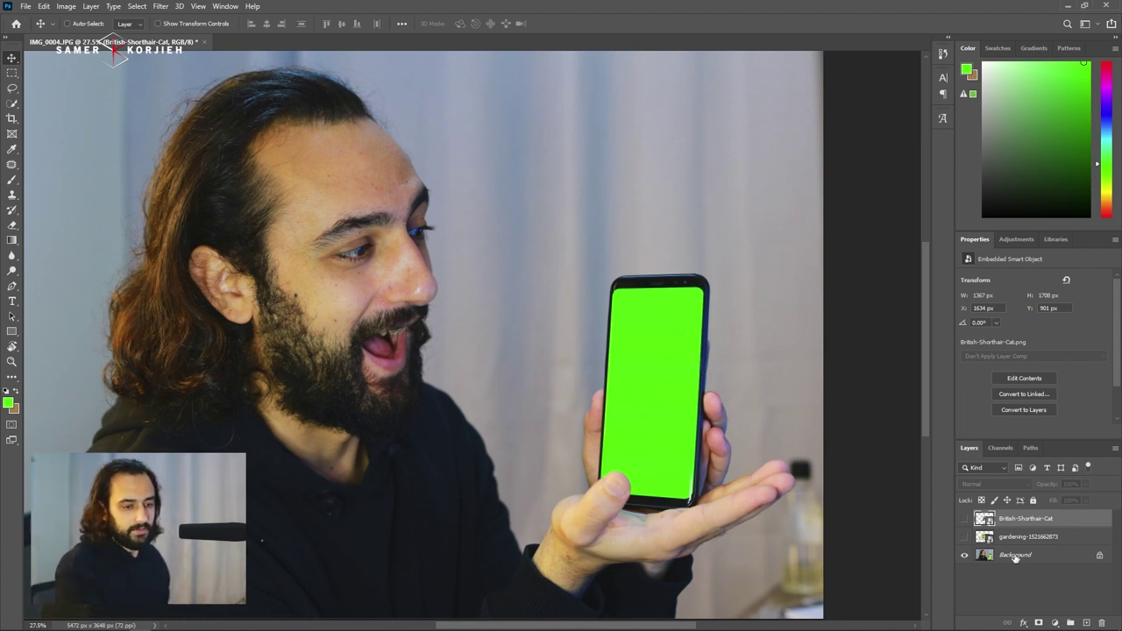
{"action": "left_click", "coordinate": [1059, 558]}
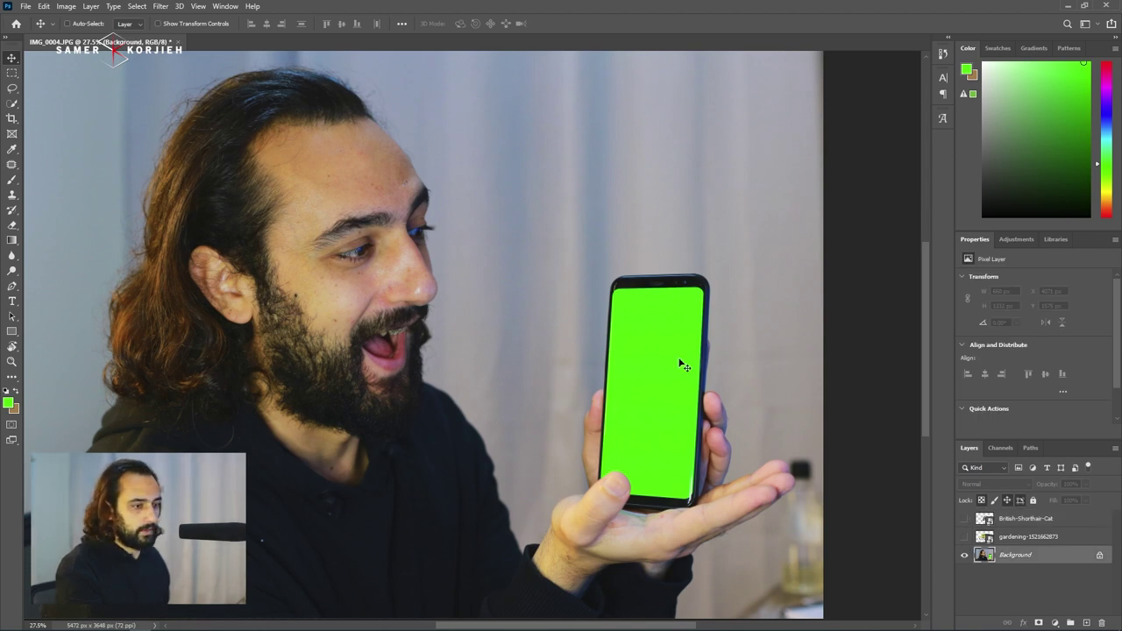
Quick-select the phone's green screen and bring it into Select and Mask
{"action": "key", "text": "w"}
{"action": "scroll", "coordinate": [672, 363], "scroll_direction": "up", "scroll_amount": 1}
{"action": "scroll", "coordinate": [656, 325], "scroll_direction": "up", "scroll_amount": 1}
{"action": "left_click_drag", "start_coordinate": [655, 325], "coordinate": [654, 418]}
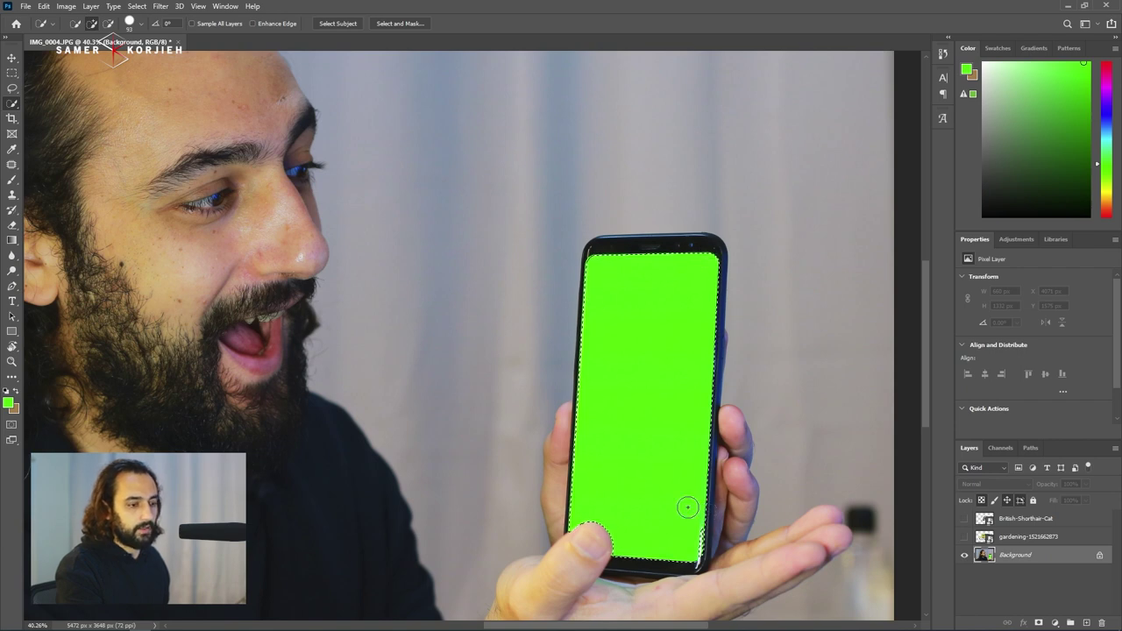
{"action": "left_click_drag", "start_coordinate": [616, 401], "coordinate": [393, 317]}
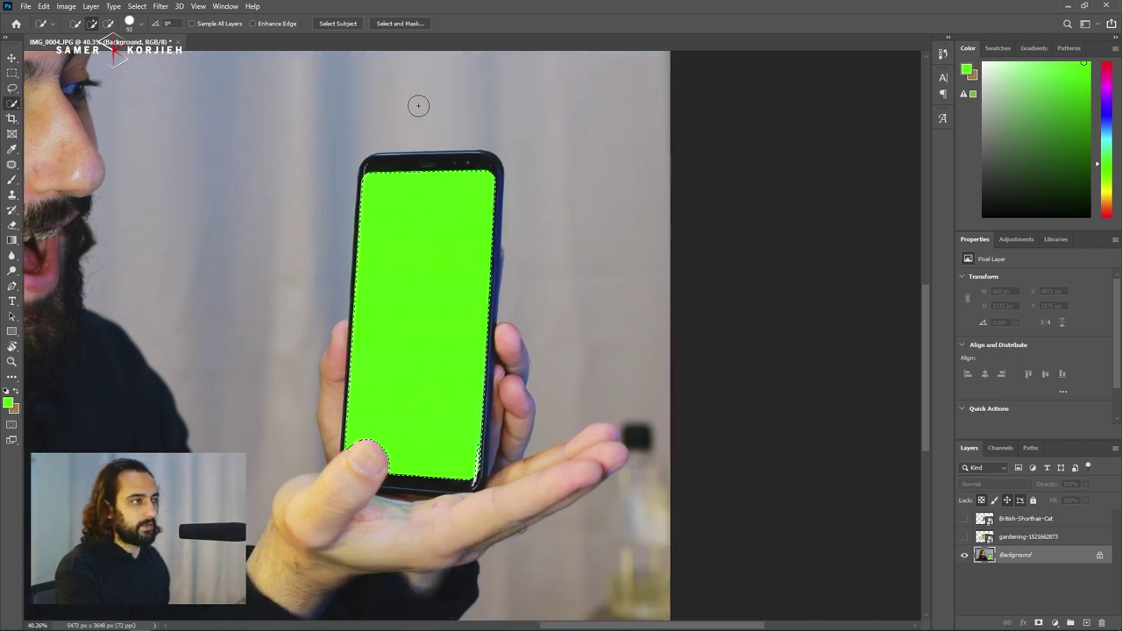
{"action": "left_click", "coordinate": [382, 24]}
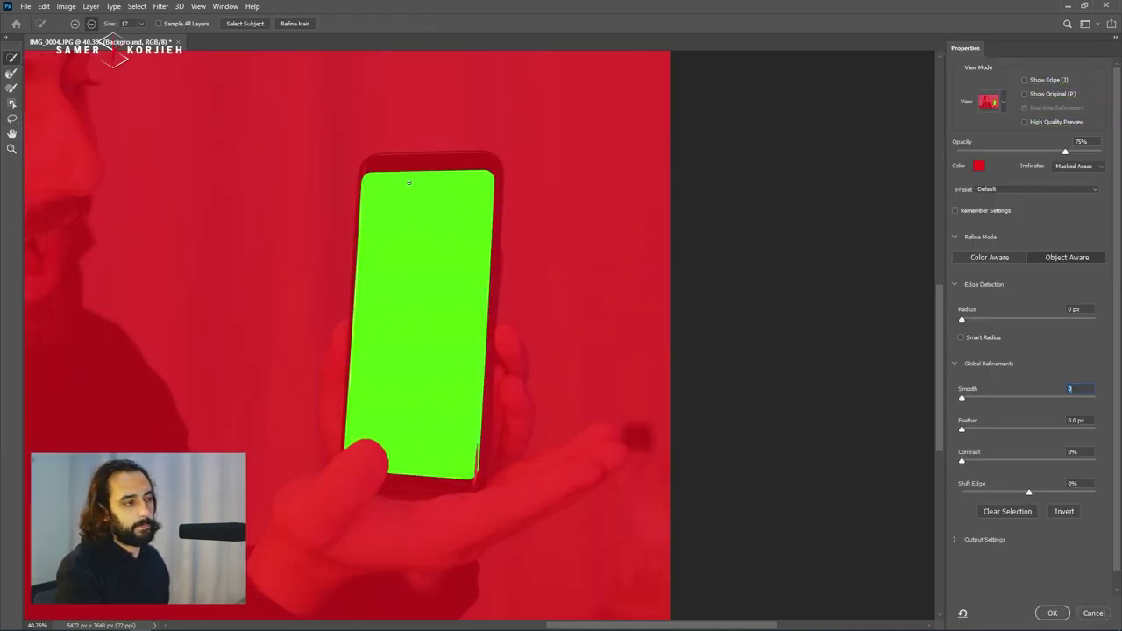
Refine the screen selection with Smooth 14, Feather 0.7 px and Shift Edge +5%, then apply
{"action": "key", "text": "ctrl+plus"}
{"action": "key", "text": "ctrl+plus"}
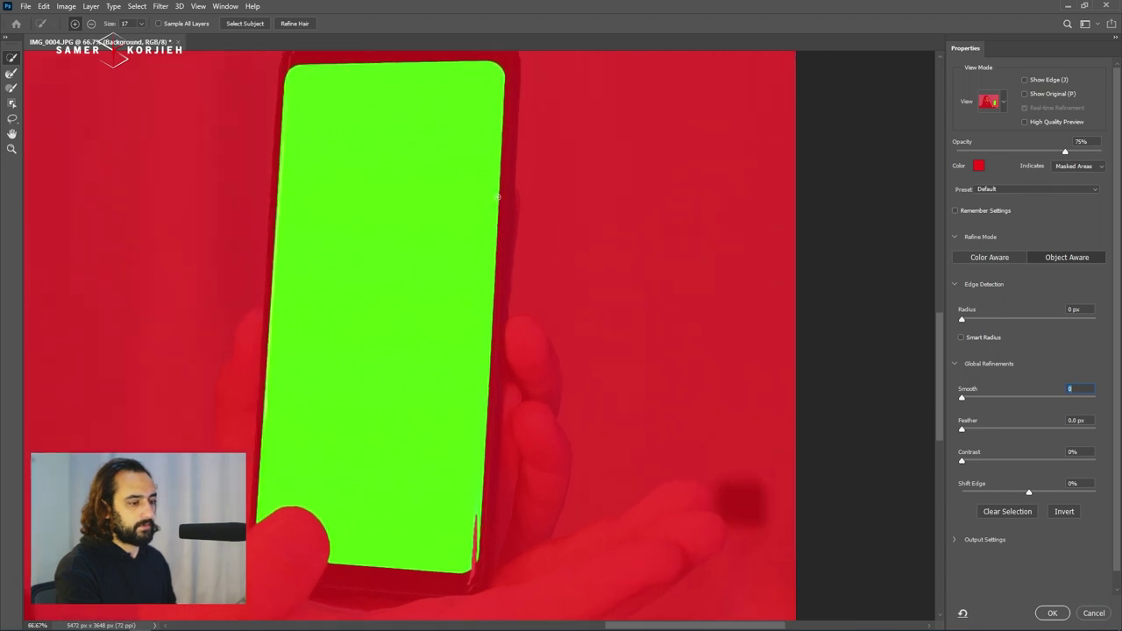
{"action": "left_click_drag", "start_coordinate": [501, 168], "coordinate": [546, 221]}
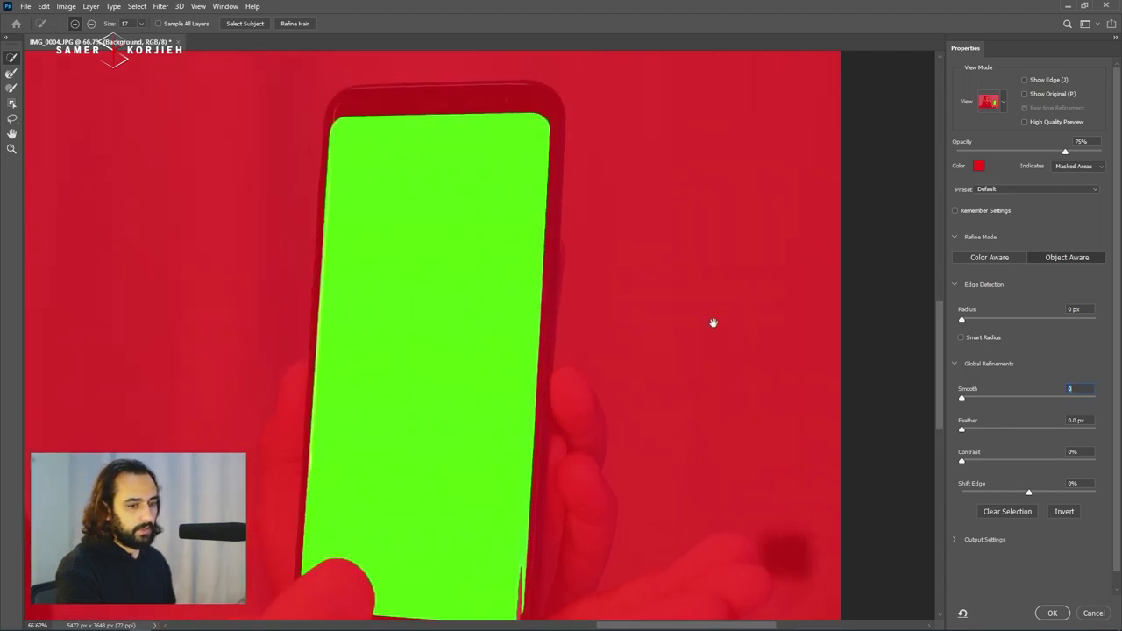
{"action": "left_click", "coordinate": [966, 428]}
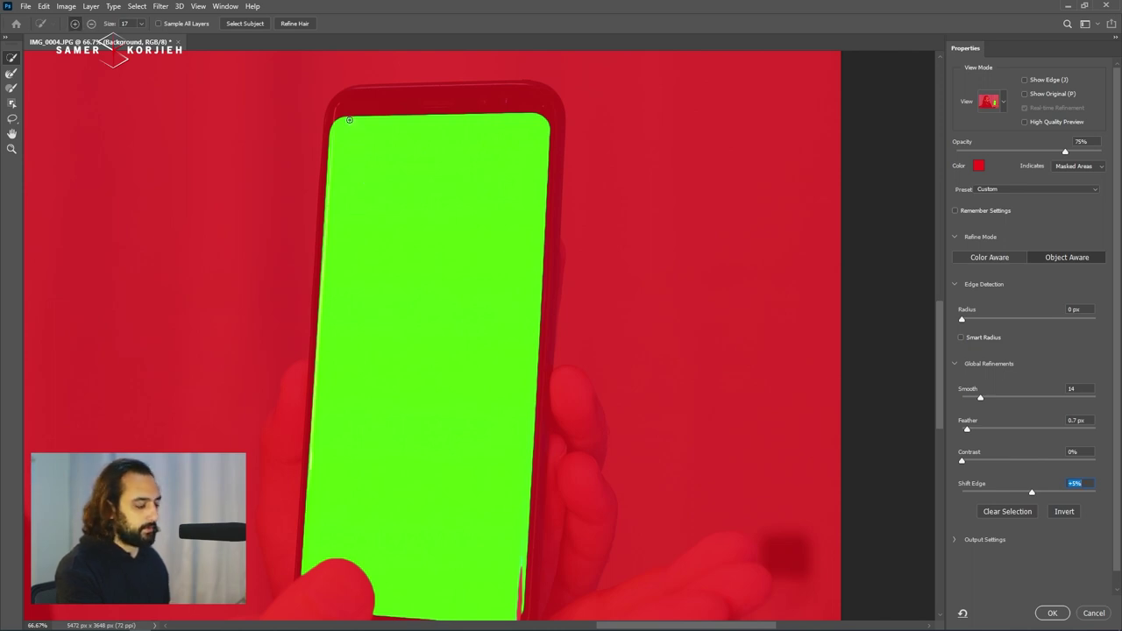
{"action": "scroll", "coordinate": [415, 136], "scroll_direction": "up", "scroll_amount": 1}
{"action": "scroll", "coordinate": [468, 138], "scroll_direction": "up", "scroll_amount": 1}
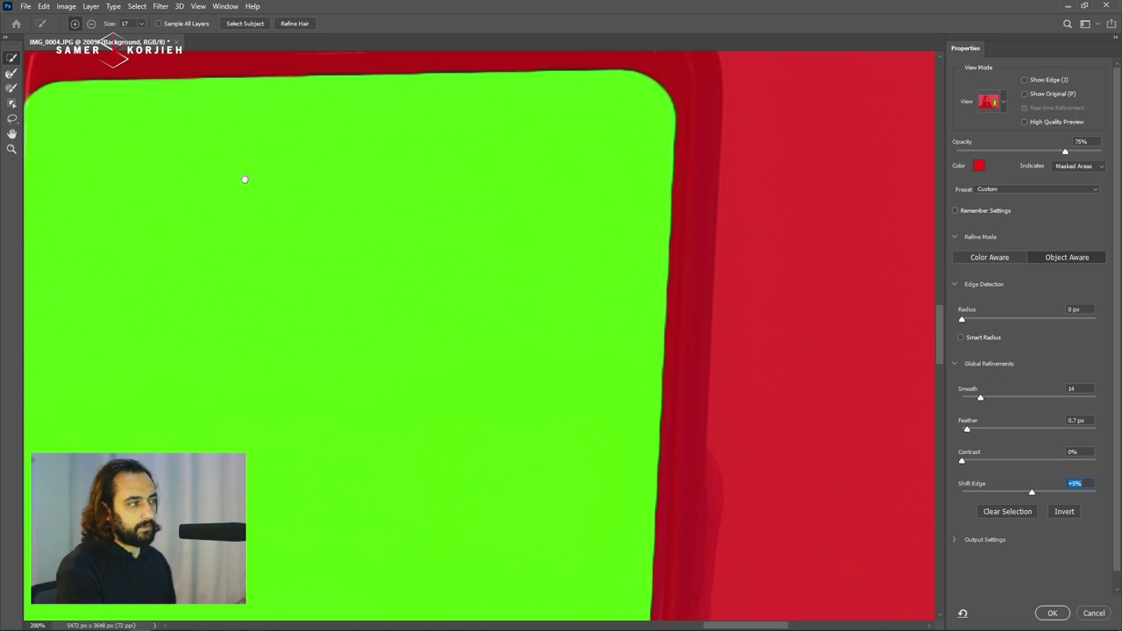
{"action": "left_click_drag", "start_coordinate": [245, 179], "coordinate": [522, 200]}
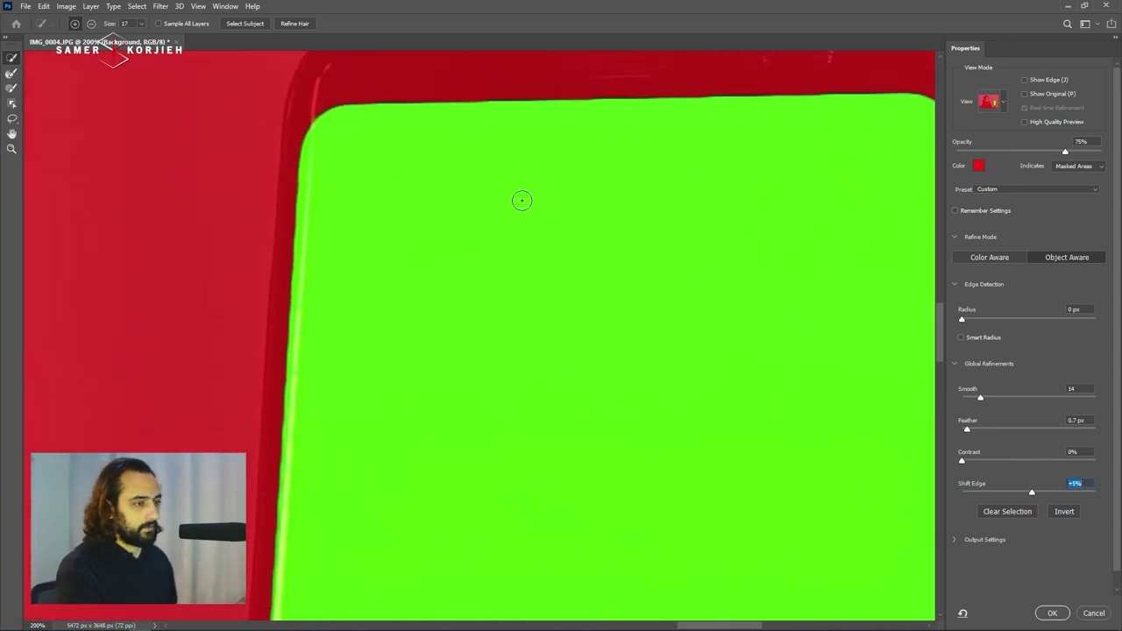
{"action": "scroll", "coordinate": [522, 201], "scroll_direction": "down", "scroll_amount": 2}
{"action": "scroll", "coordinate": [546, 321], "scroll_direction": "down", "scroll_amount": 1}
{"action": "left_click_drag", "start_coordinate": [546, 320], "coordinate": [549, 185]}
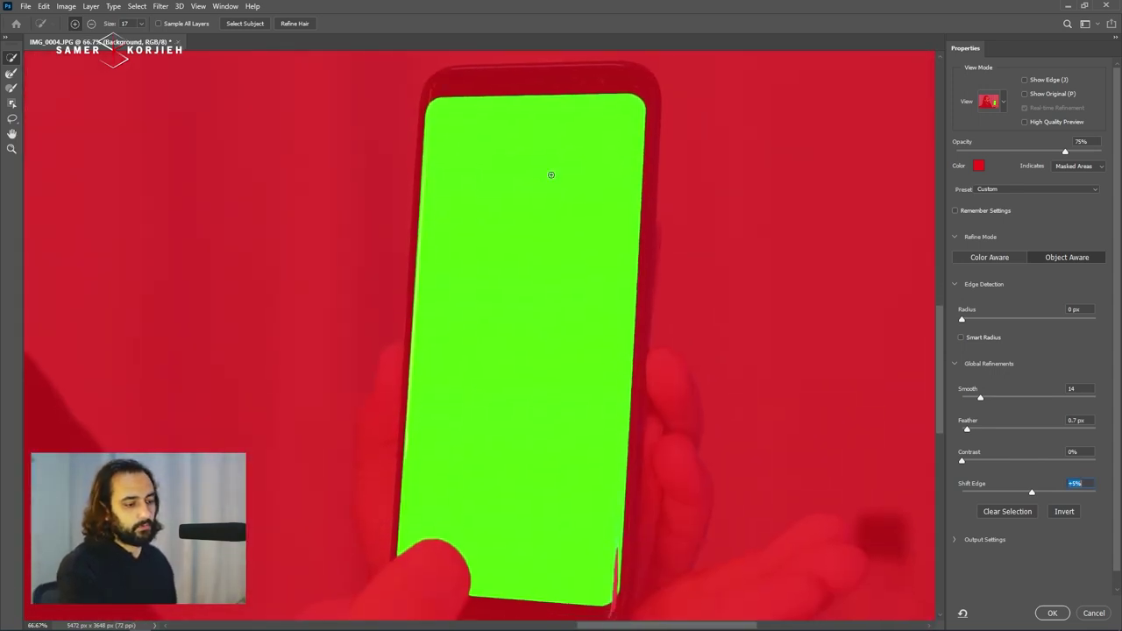
{"action": "left_click", "coordinate": [1052, 613]}
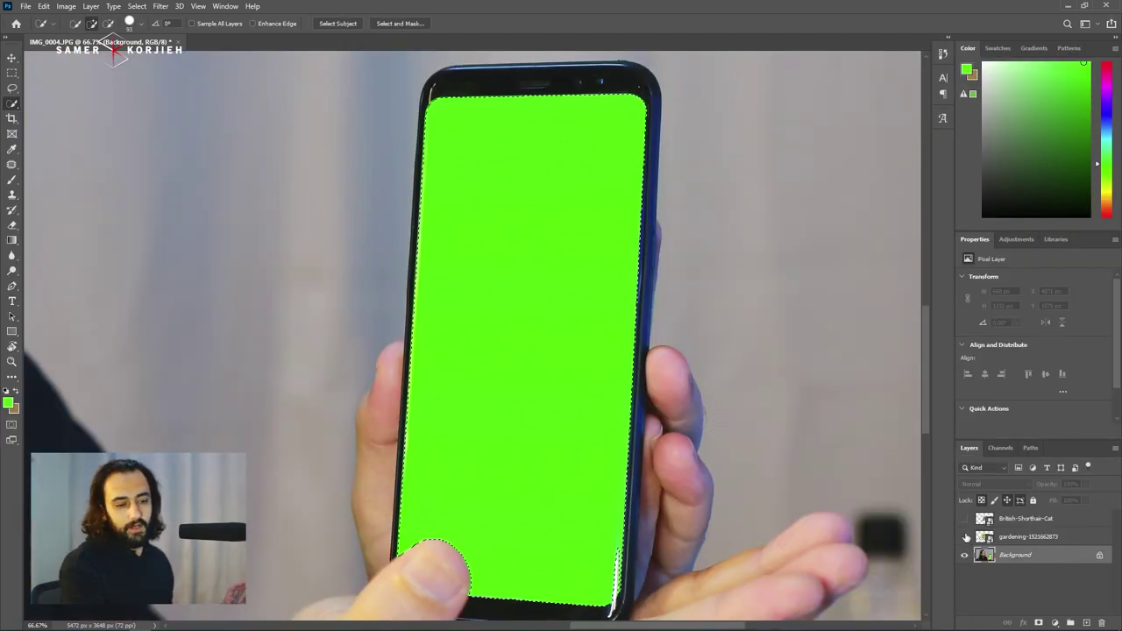
Show the gardening layer and mask it to the phone-screen selection
{"action": "left_click", "coordinate": [965, 537]}
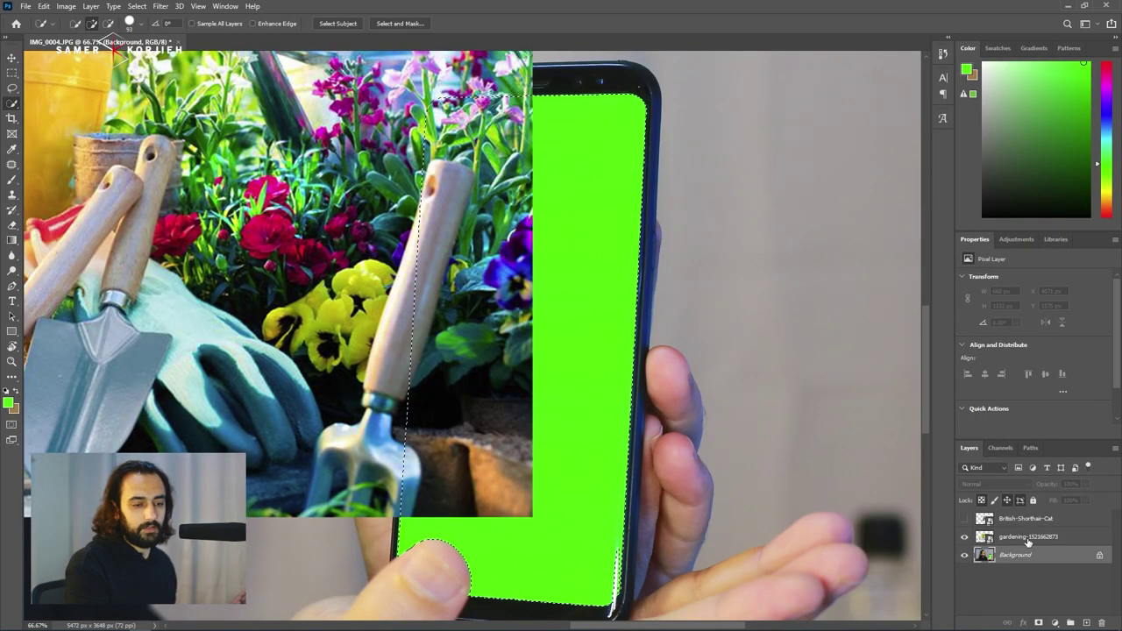
{"action": "left_click", "coordinate": [1025, 537]}
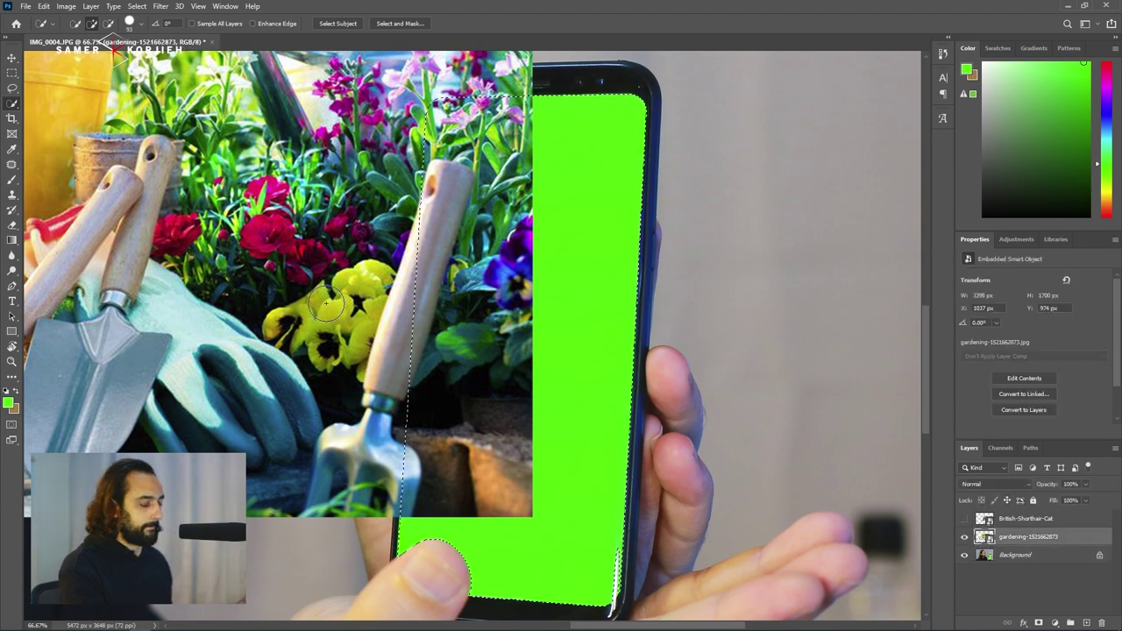
{"action": "key", "text": "v"}
{"action": "left_click_drag", "start_coordinate": [259, 228], "coordinate": [570, 386]}
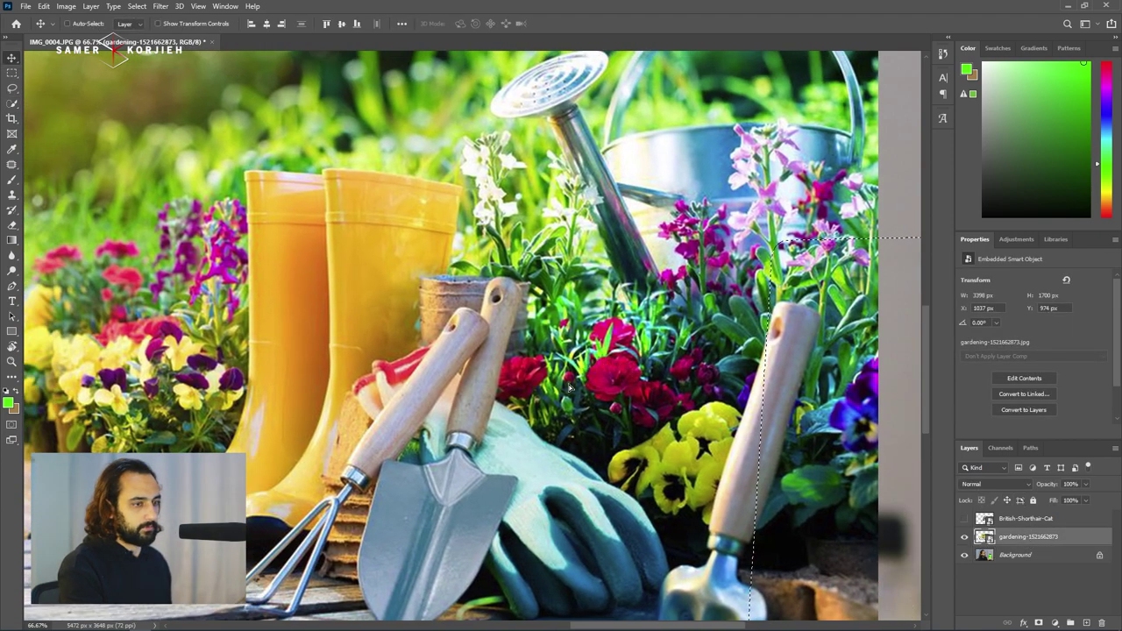
{"action": "key", "text": "ctrl+z"}
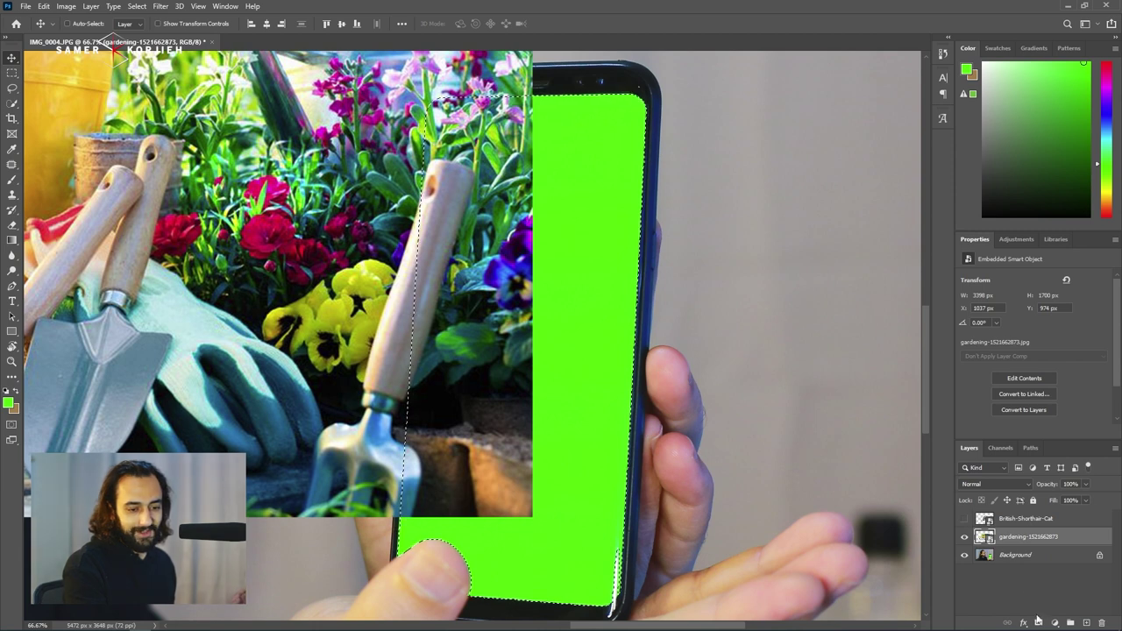
{"action": "left_click", "coordinate": [1037, 623]}
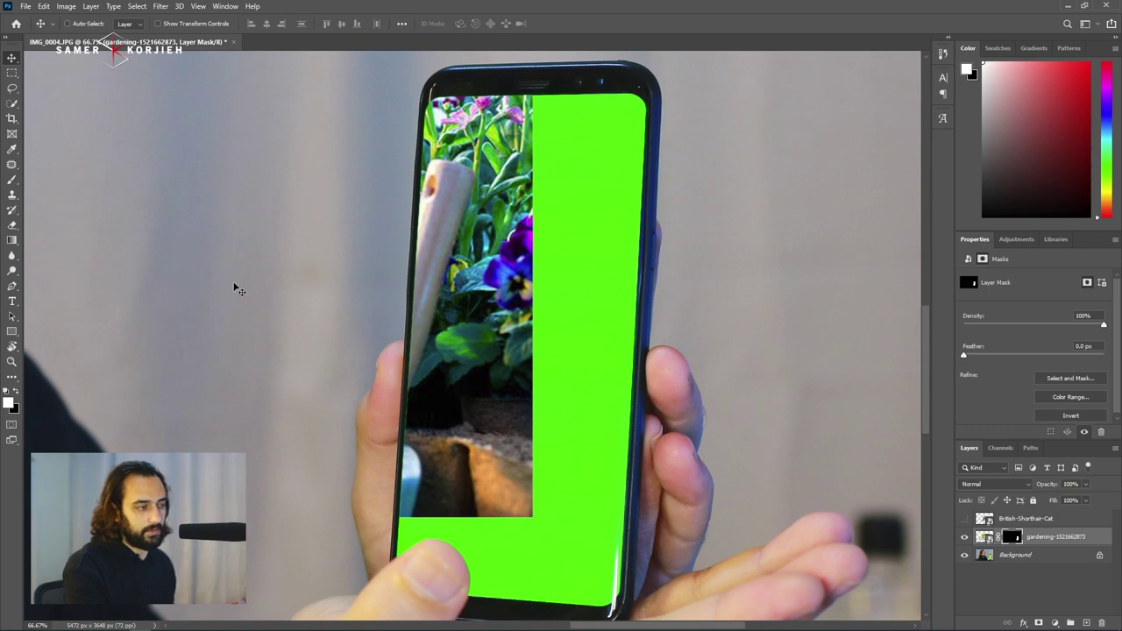
{"action": "left_click_drag", "start_coordinate": [223, 285], "coordinate": [341, 304]}
{"action": "left_click_drag", "start_coordinate": [390, 375], "coordinate": [539, 351]}
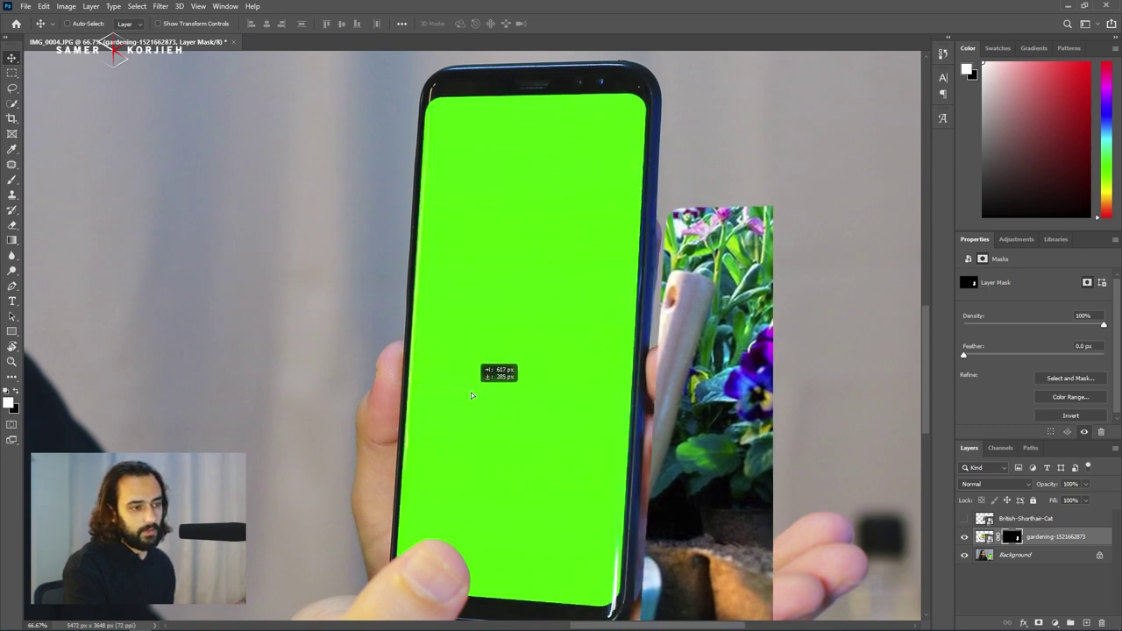
{"action": "key", "text": "ctrl+z"}
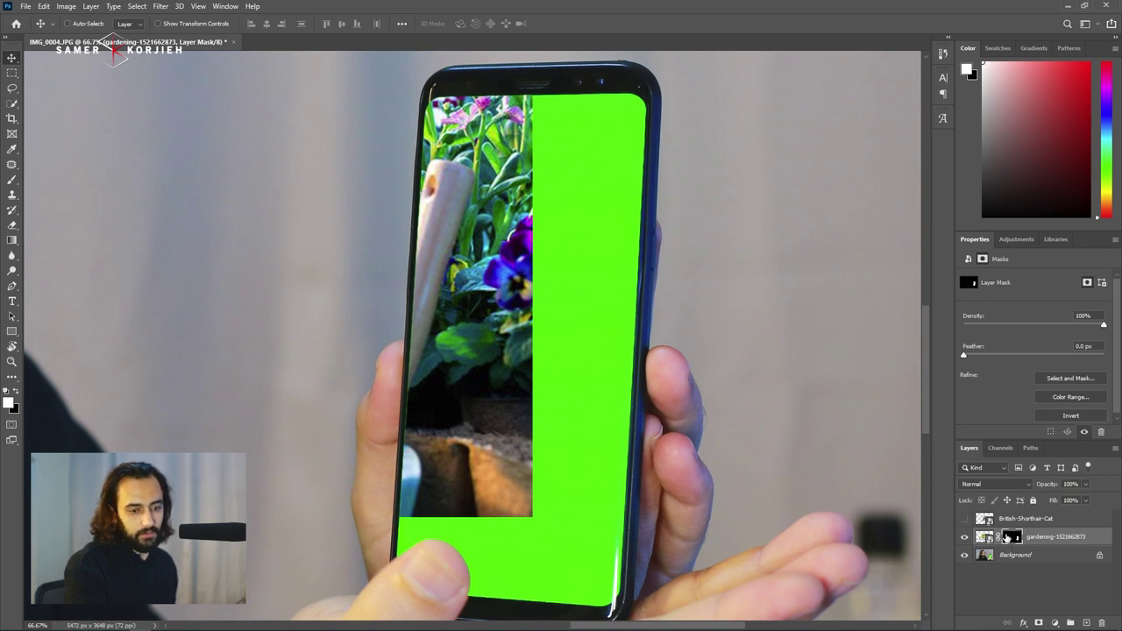
Slide and scale down the gardening image to fill the phone screen
{"action": "left_click", "coordinate": [984, 537]}
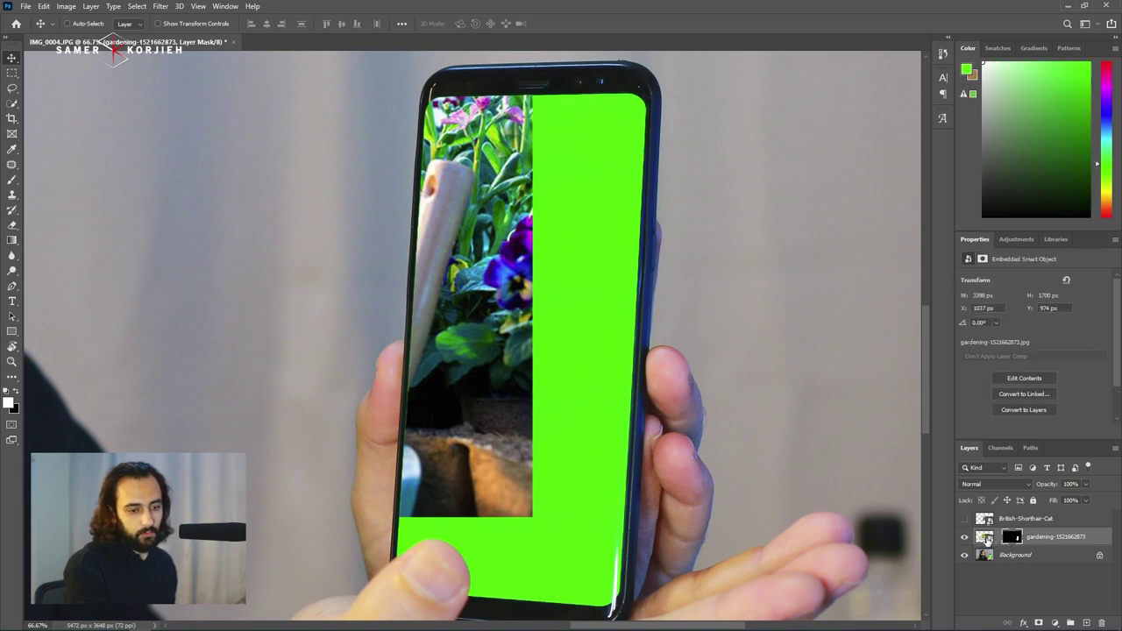
{"action": "mouse_move", "coordinate": [397, 312]}
{"action": "left_mouse_down"}
{"action": "mouse_move", "coordinate": [788, 409]}
{"action": "mouse_move", "coordinate": [548, 382]}
{"action": "mouse_move", "coordinate": [611, 412]}
{"action": "mouse_move", "coordinate": [650, 412]}
{"action": "left_mouse_up"}
{"action": "scroll", "coordinate": [560, 395], "scroll_direction": "down", "scroll_amount": 3}
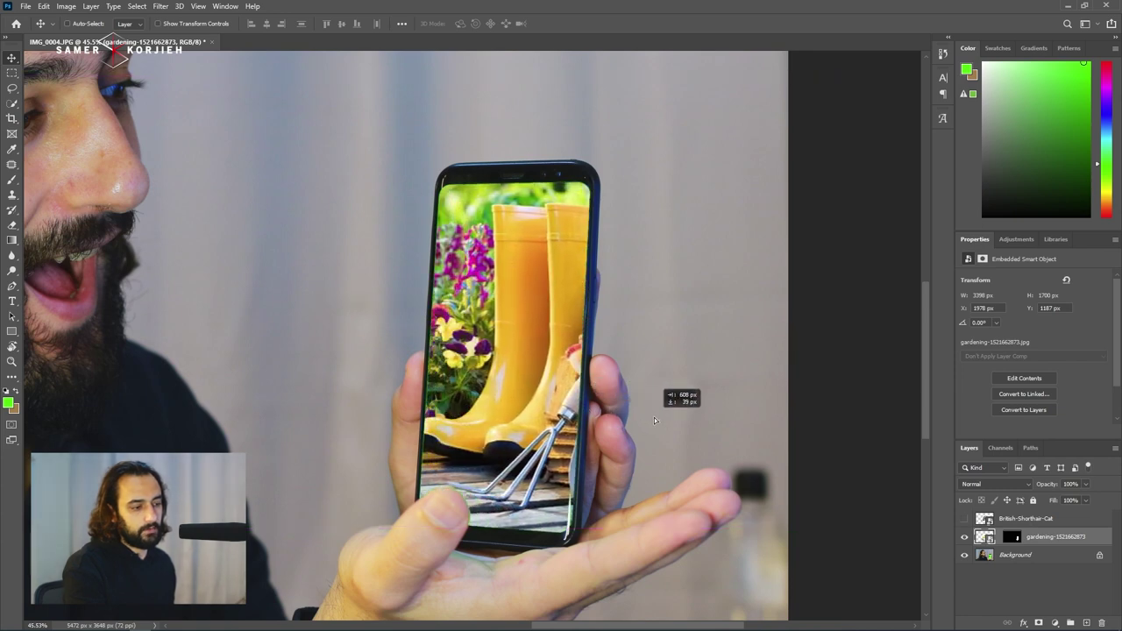
{"action": "key", "text": "ctrl+t"}
{"action": "scroll", "coordinate": [610, 306], "scroll_direction": "down", "scroll_amount": 2}
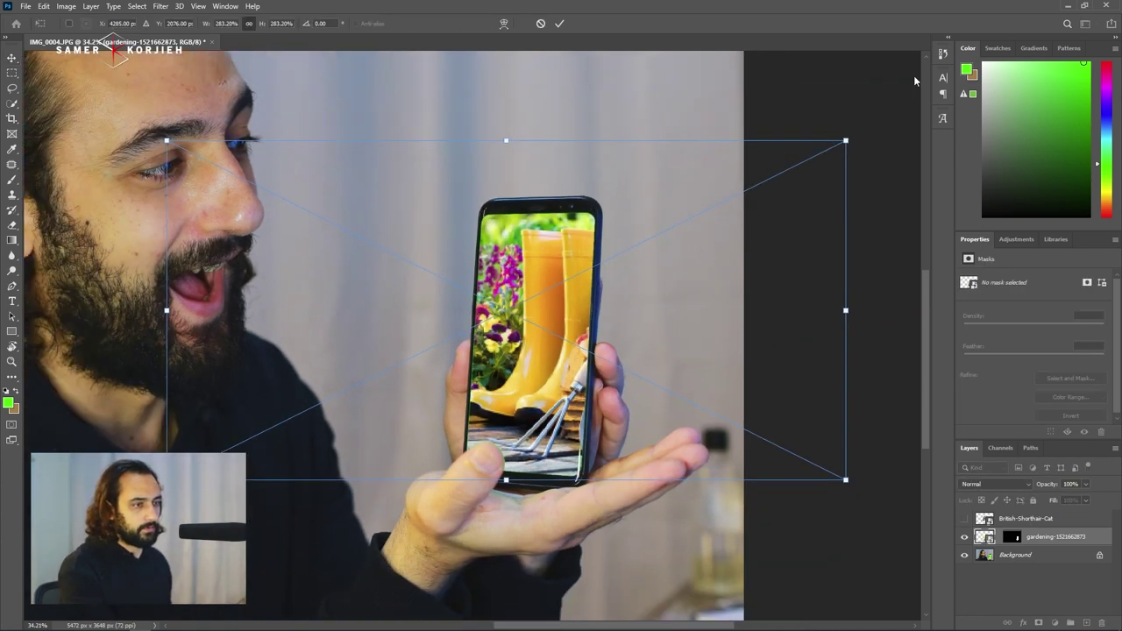
{"action": "left_click_drag", "start_coordinate": [846, 140], "coordinate": [790, 213]}
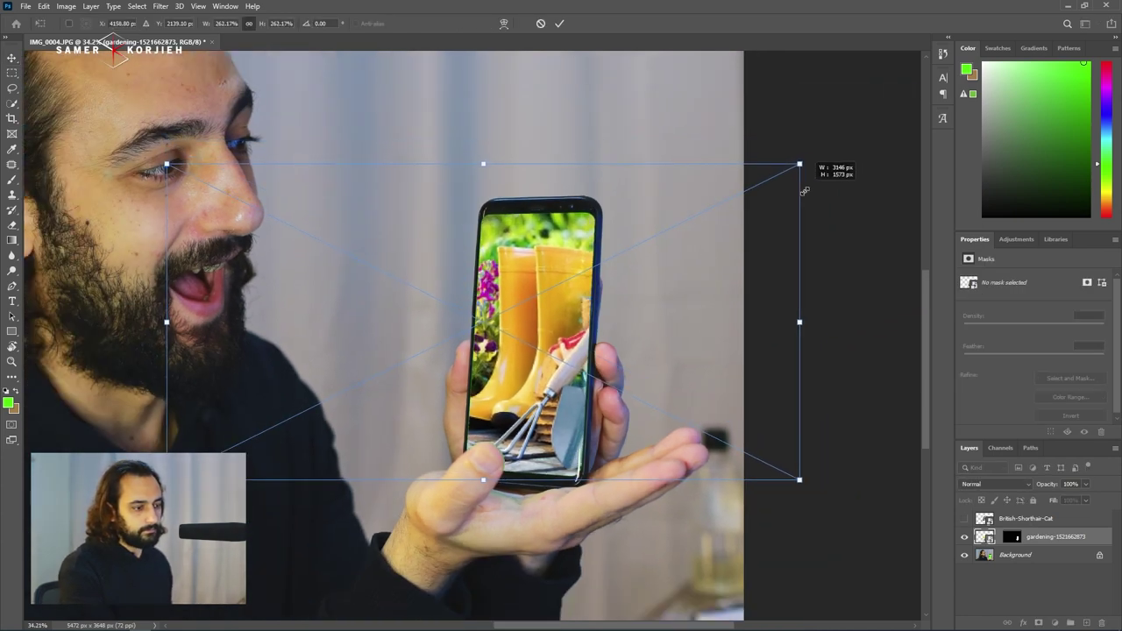
{"action": "mouse_move", "coordinate": [656, 302]}
{"action": "left_mouse_down"}
{"action": "mouse_move", "coordinate": [756, 301]}
{"action": "mouse_move", "coordinate": [742, 307]}
{"action": "left_mouse_up"}
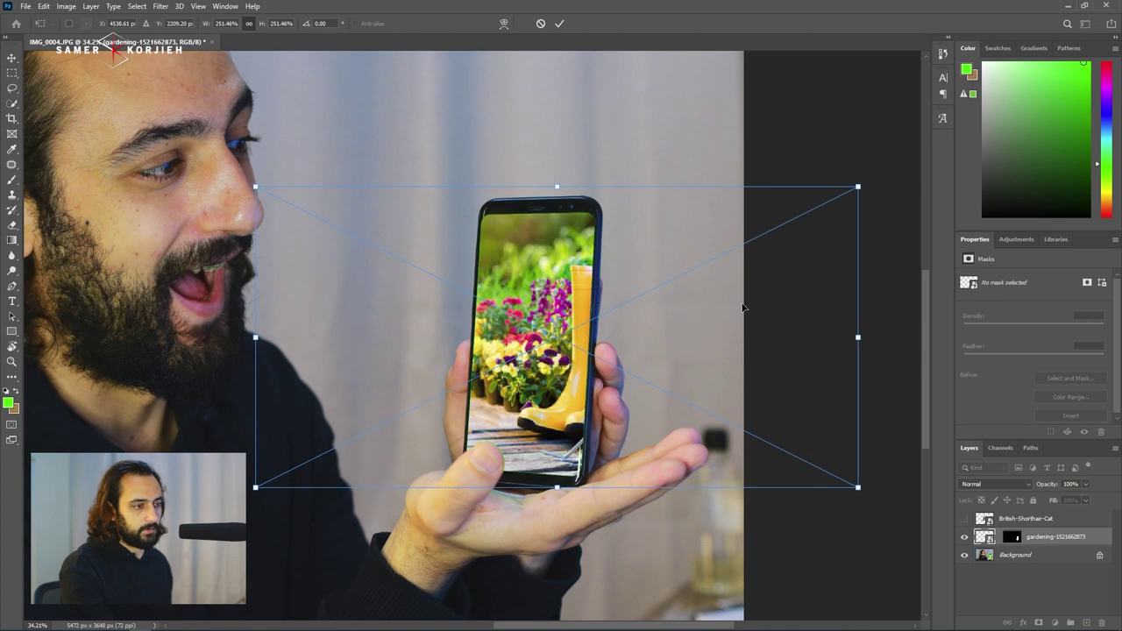
Distort the gardening image's corners to match the tilted phone and commit
{"action": "right_click", "coordinate": [581, 286]}
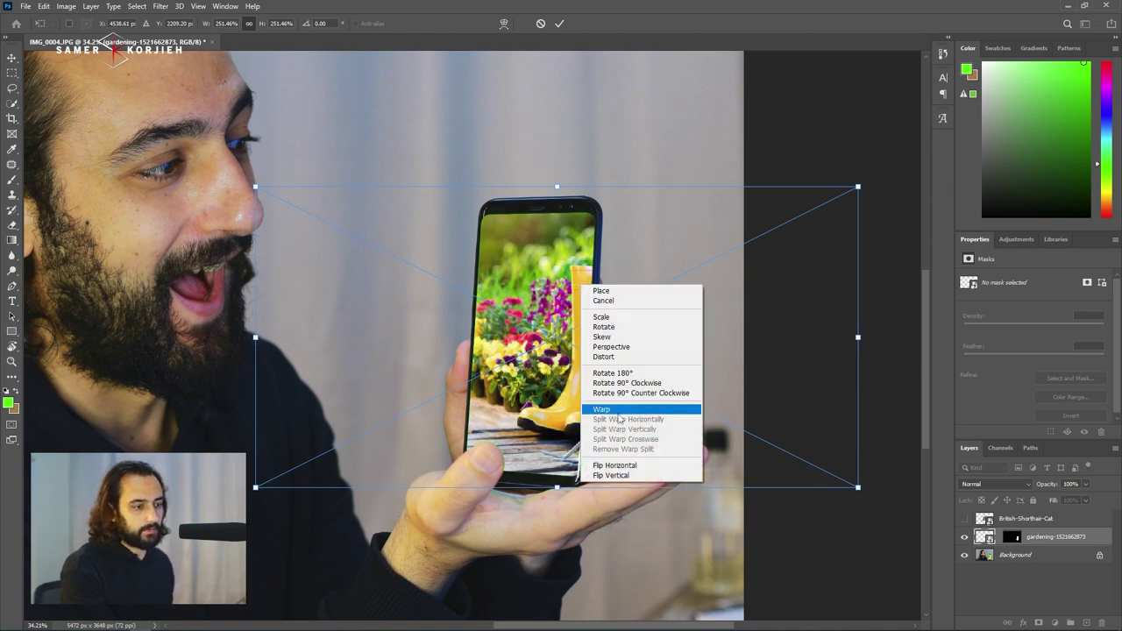
{"action": "left_click", "coordinate": [603, 356]}
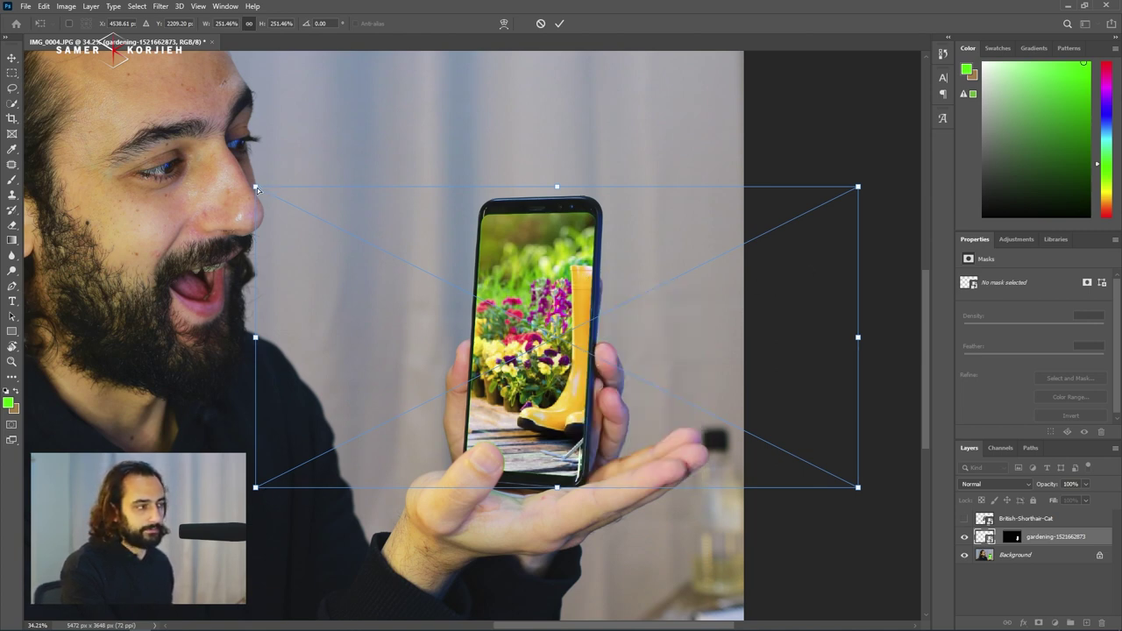
{"action": "left_click_drag", "start_coordinate": [255, 189], "coordinate": [280, 199]}
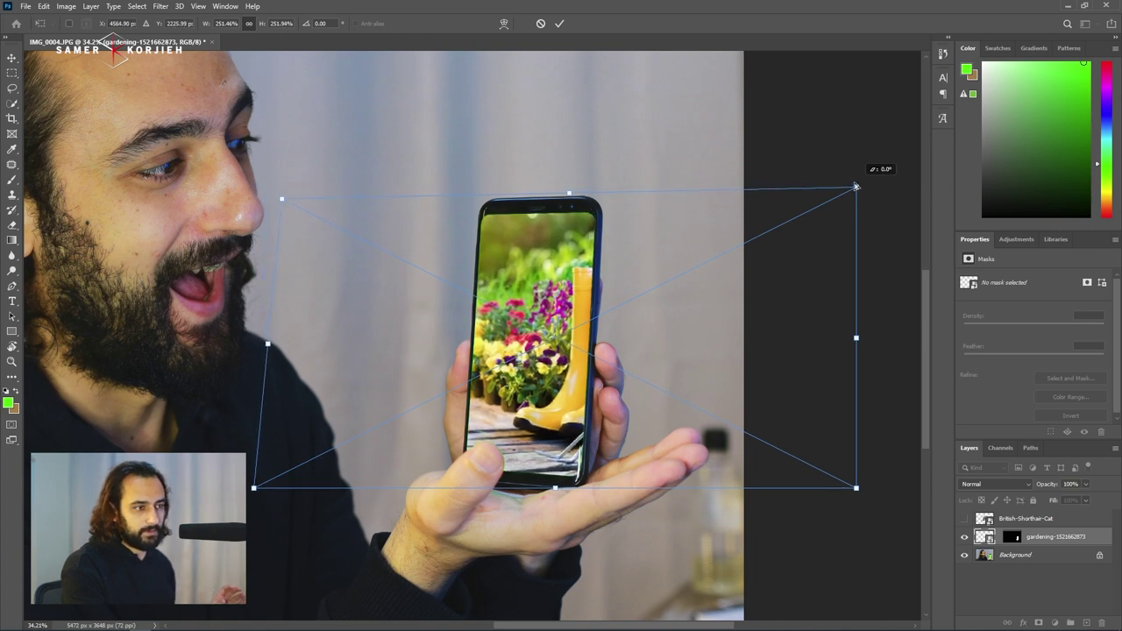
{"action": "left_click_drag", "start_coordinate": [856, 187], "coordinate": [853, 183]}
{"action": "left_click_drag", "start_coordinate": [854, 489], "coordinate": [862, 512]}
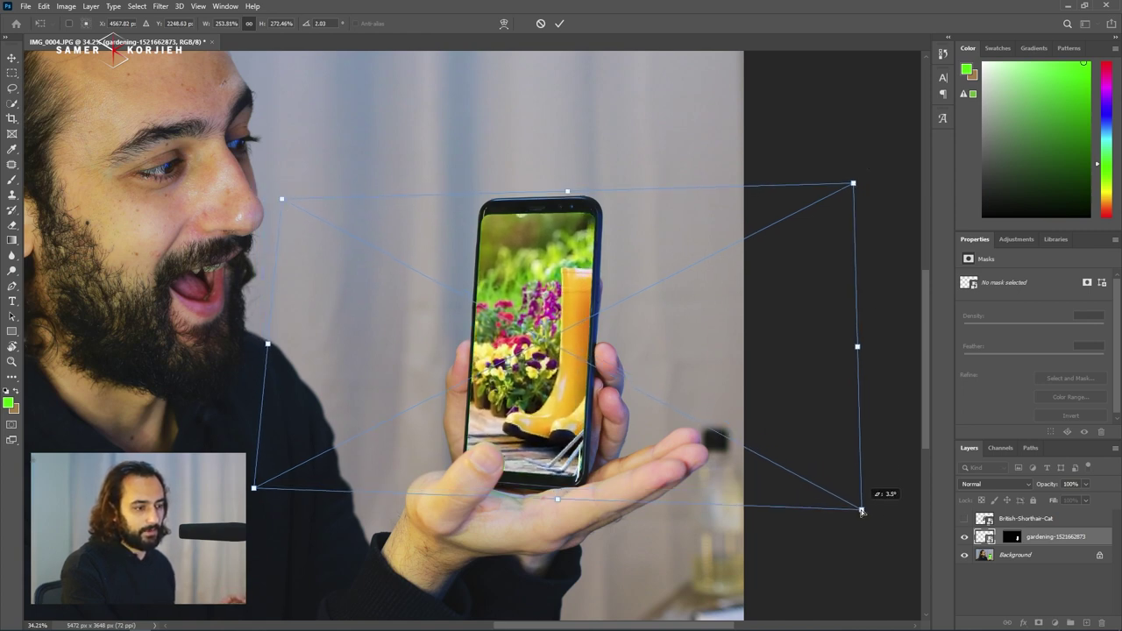
{"action": "left_click_drag", "start_coordinate": [254, 488], "coordinate": [277, 476]}
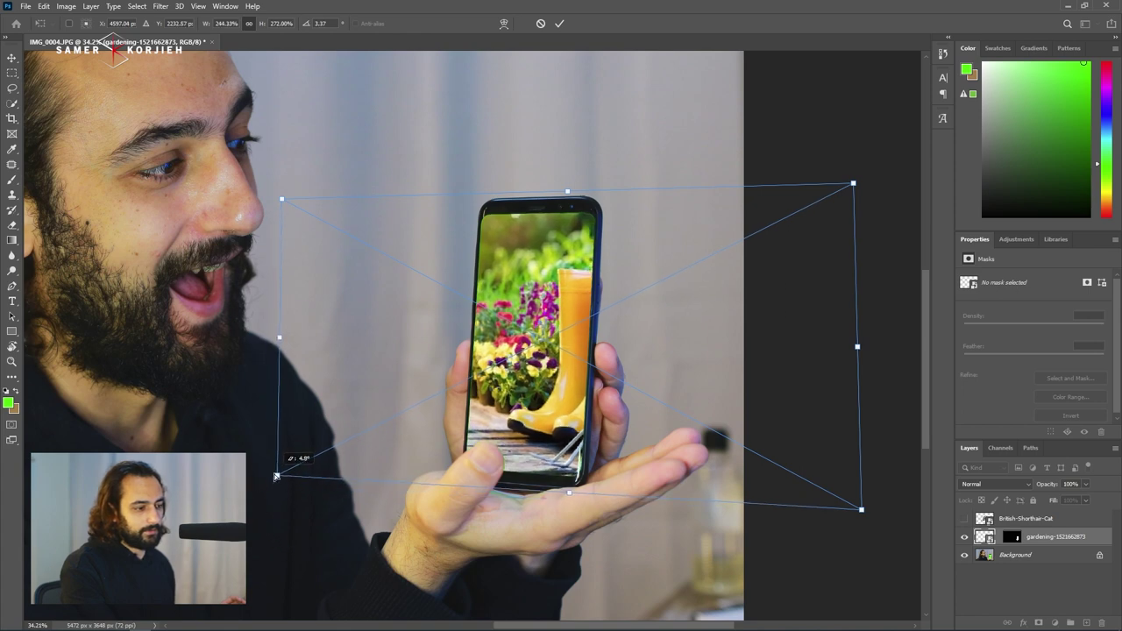
{"action": "left_click_drag", "start_coordinate": [872, 520], "coordinate": [875, 535]}
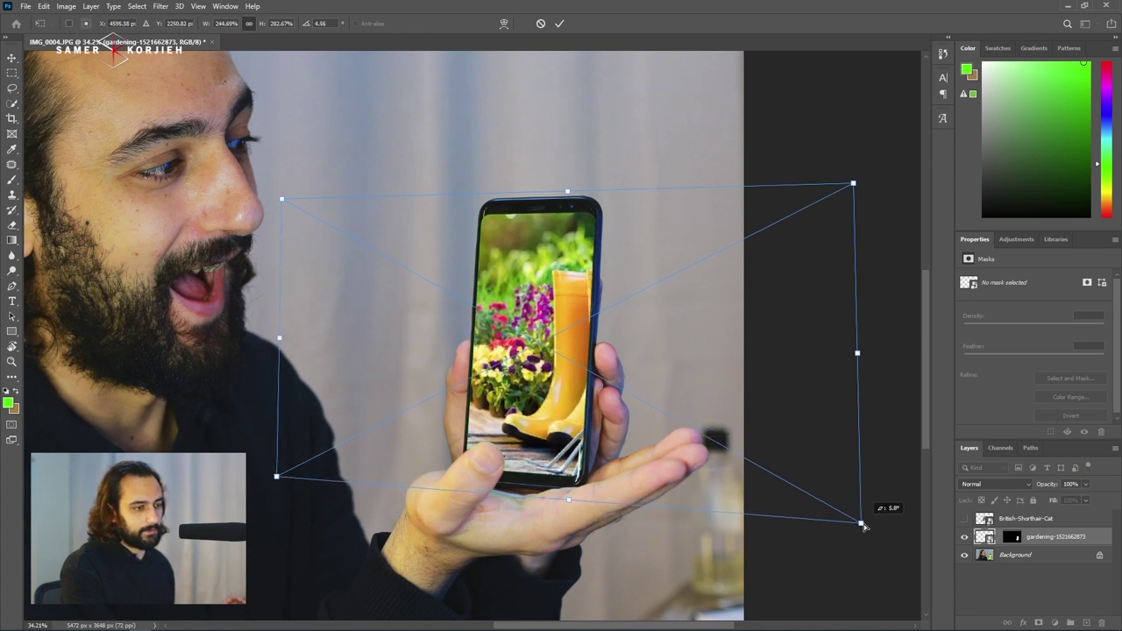
{"action": "left_click_drag", "start_coordinate": [593, 351], "coordinate": [600, 353]}
{"action": "key", "text": "Return"}
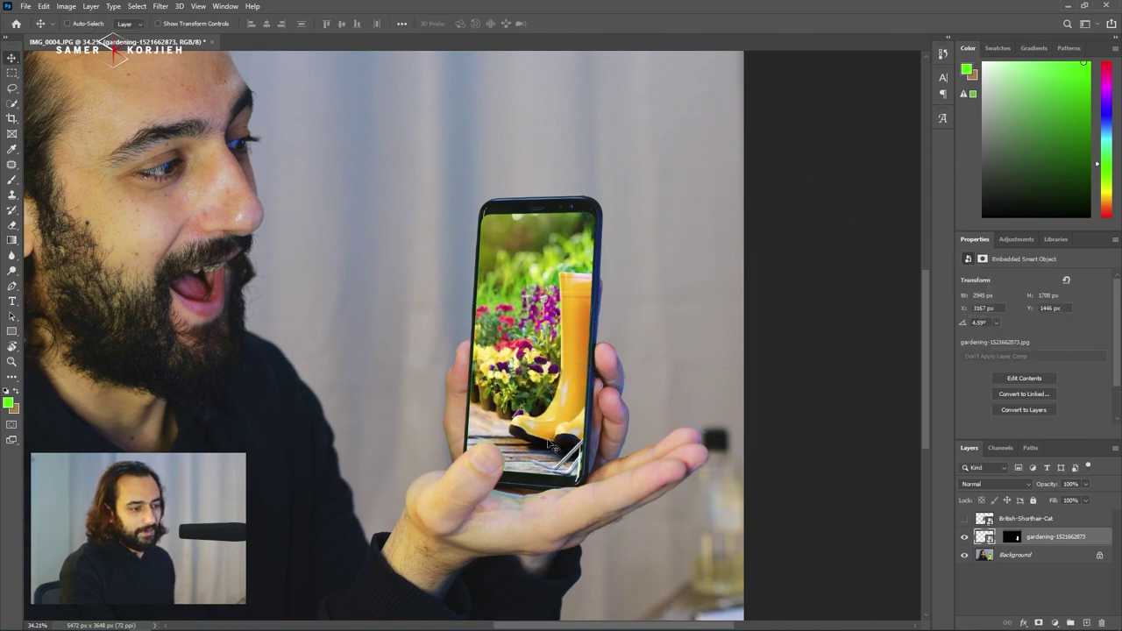
Add a Hue/Saturation adjustment above the Background, targeting Greens
{"action": "left_click", "coordinate": [1017, 554]}
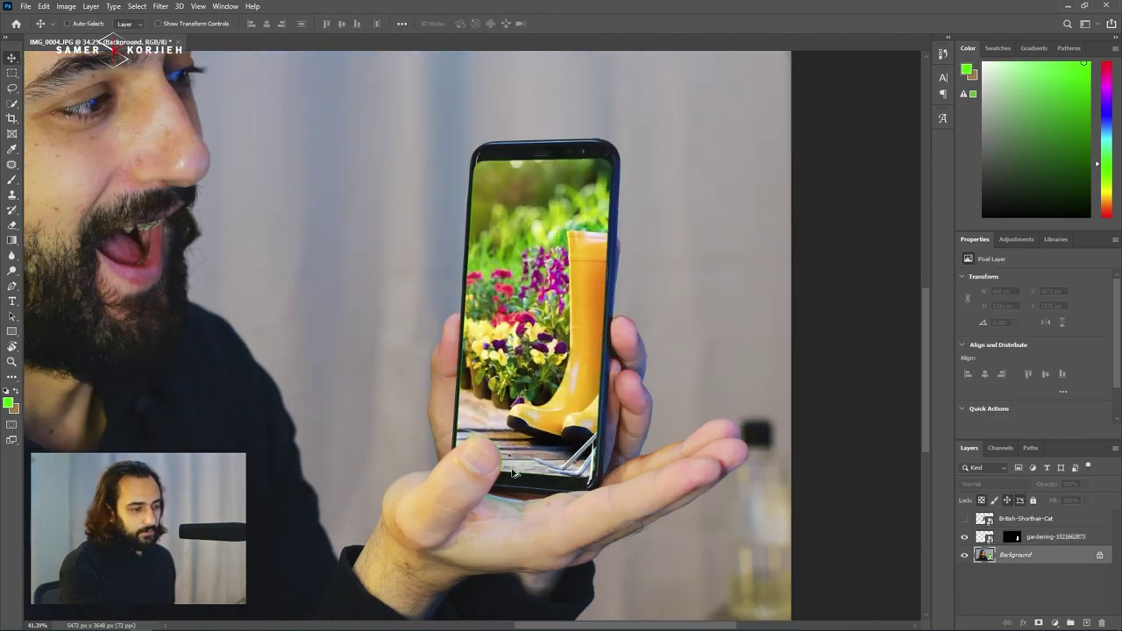
{"action": "scroll", "coordinate": [509, 491], "scroll_direction": "up", "scroll_amount": 5}
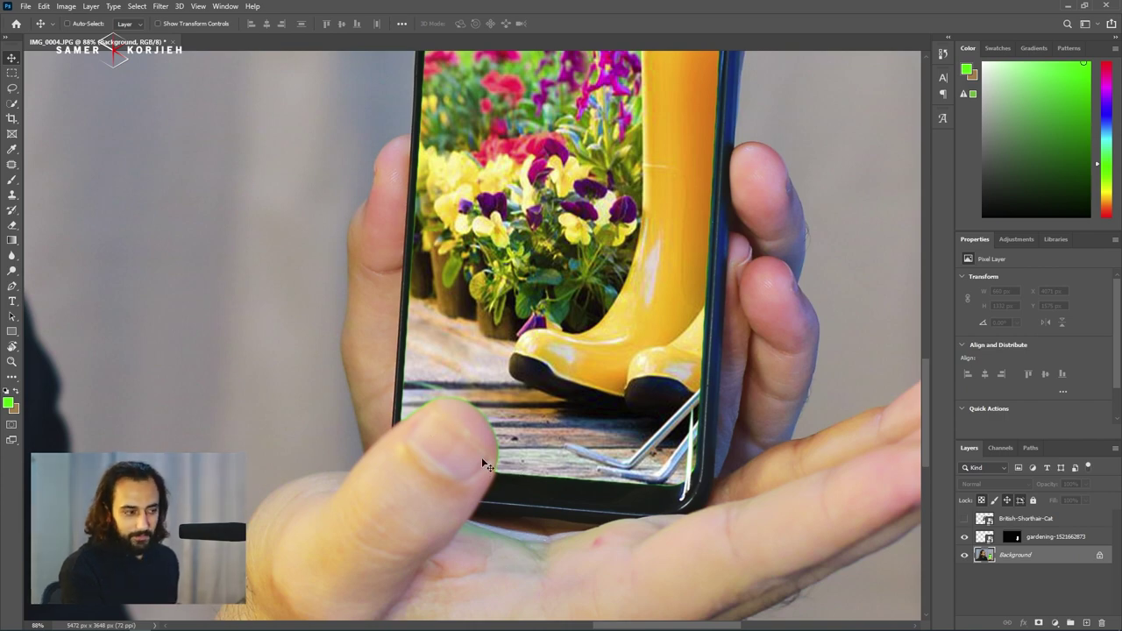
{"action": "key", "text": "ctrl+0"}
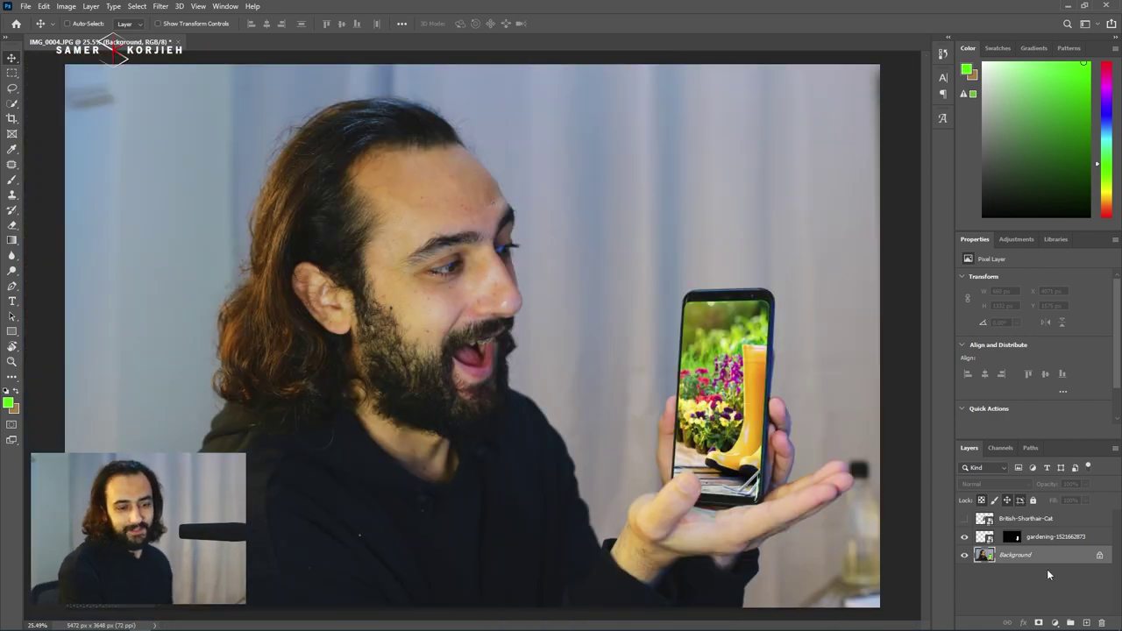
{"action": "left_click", "coordinate": [1054, 622]}
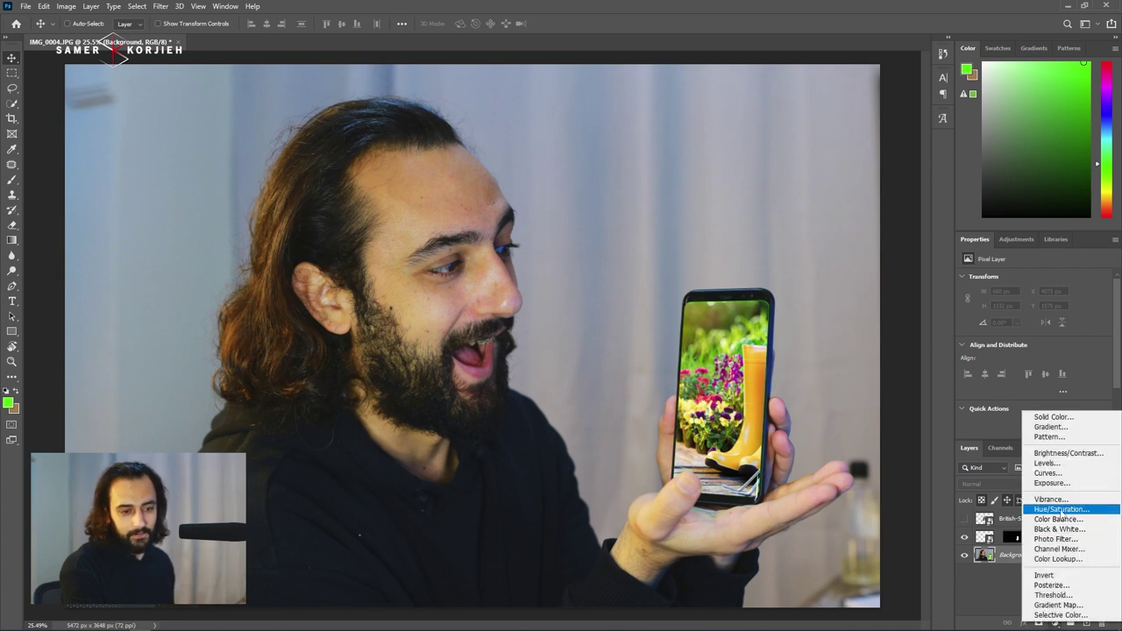
{"action": "left_click", "coordinate": [1068, 511]}
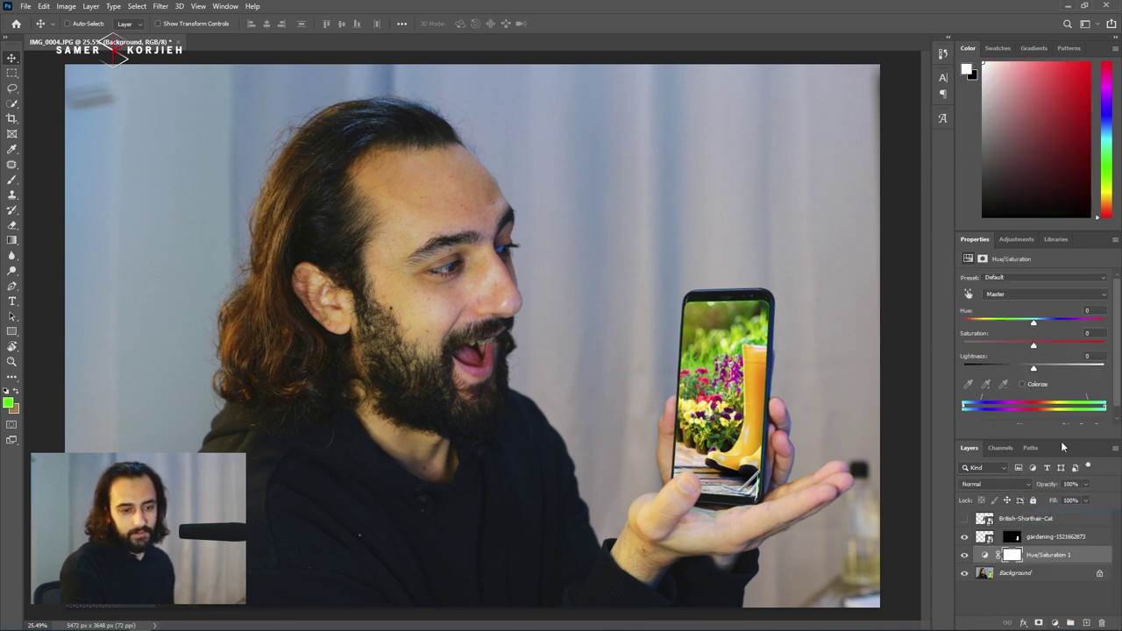
{"action": "left_click", "coordinate": [1003, 295]}
{"action": "left_click", "coordinate": [1012, 333]}
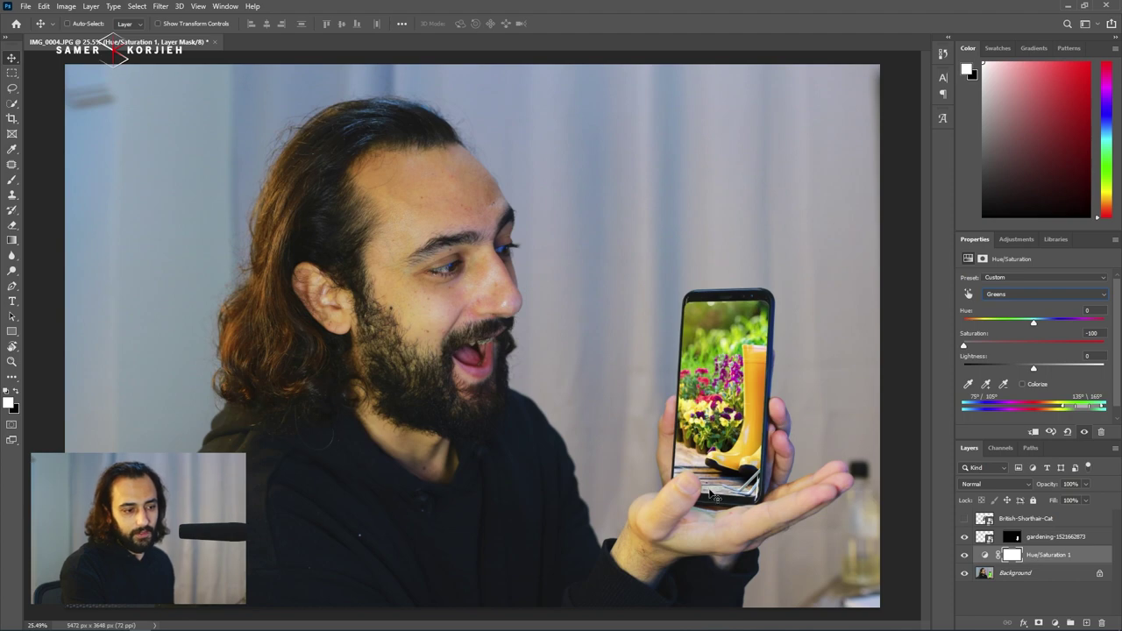
Desaturate Yellows to -33, plus Cyans and Greens, with the targeted adjustment tool on the hand
{"action": "scroll", "coordinate": [715, 497], "scroll_direction": "up", "scroll_amount": 5}
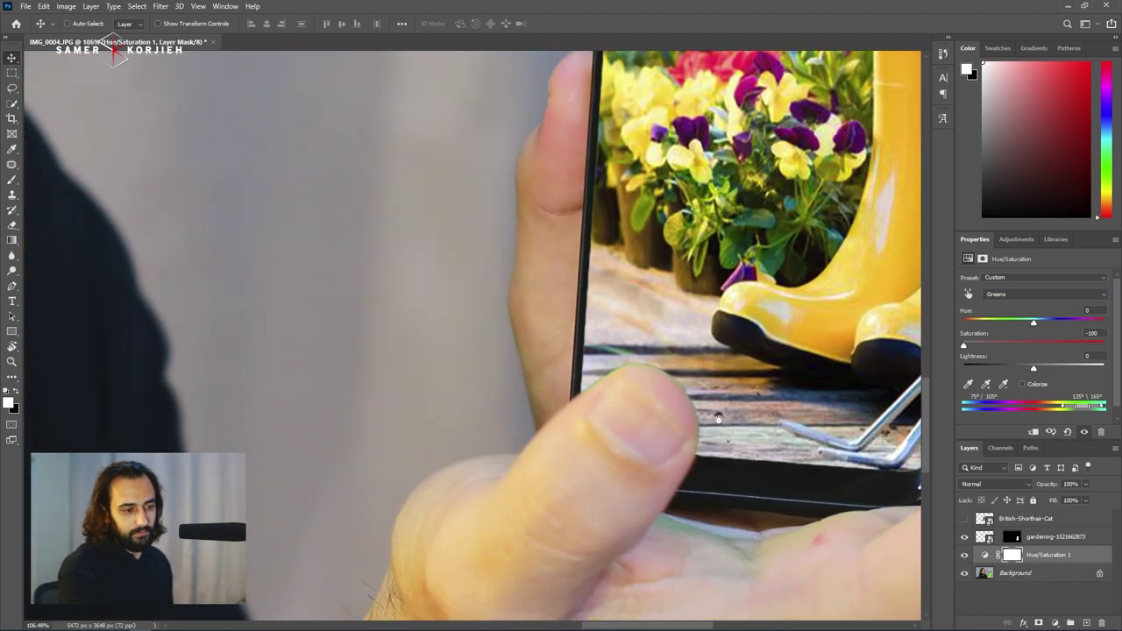
{"action": "left_click_drag", "start_coordinate": [717, 418], "coordinate": [597, 375]}
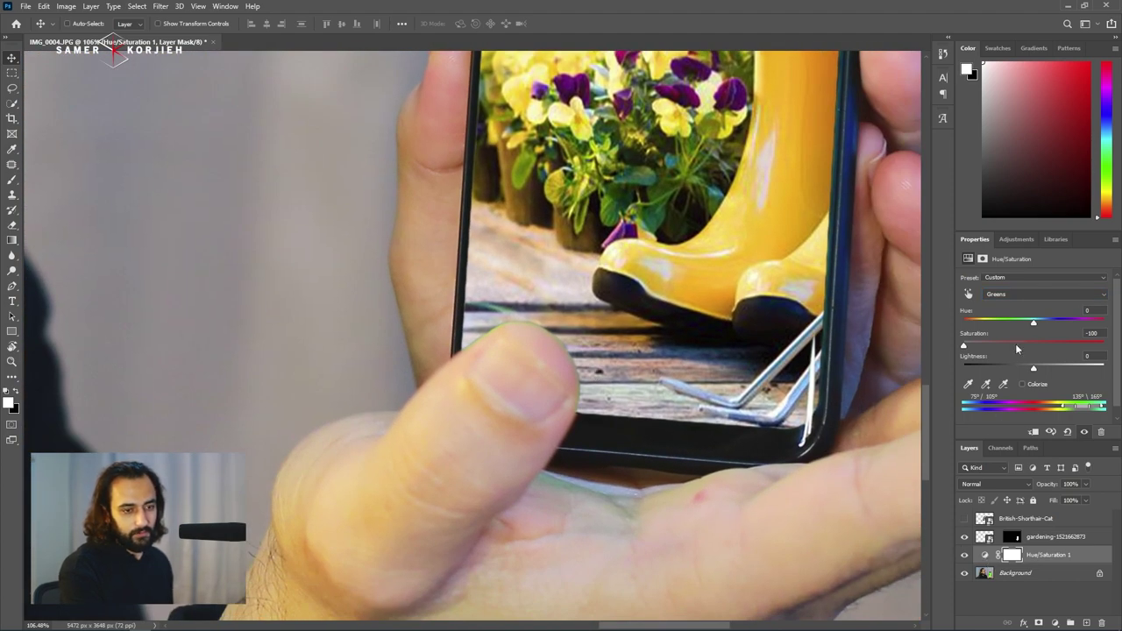
{"action": "left_click", "coordinate": [1024, 295]}
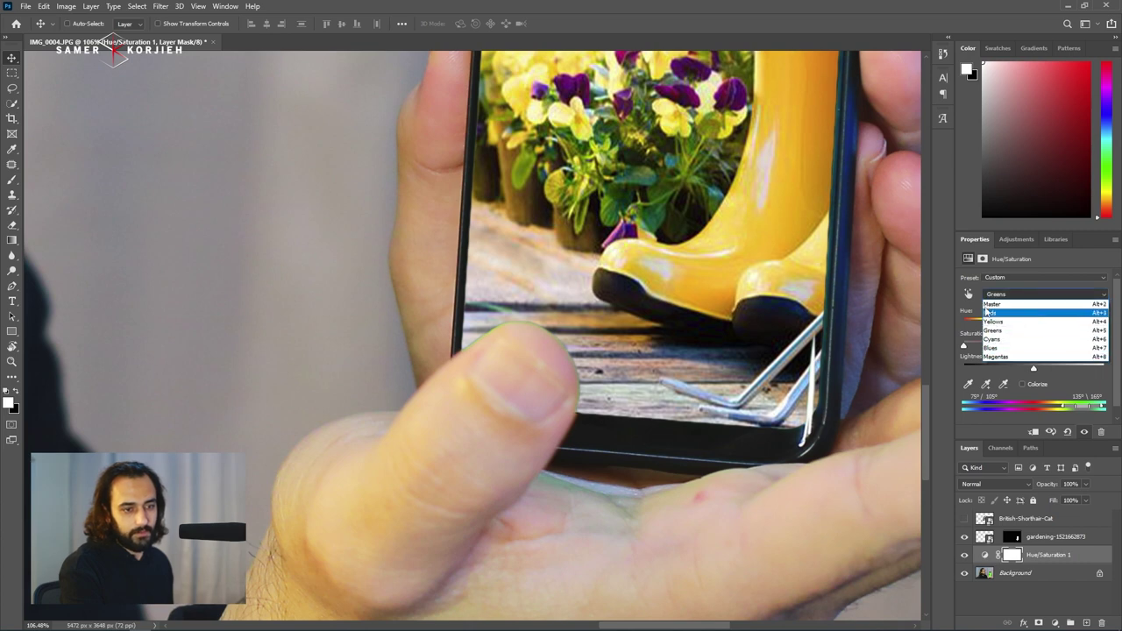
{"action": "left_click", "coordinate": [971, 299]}
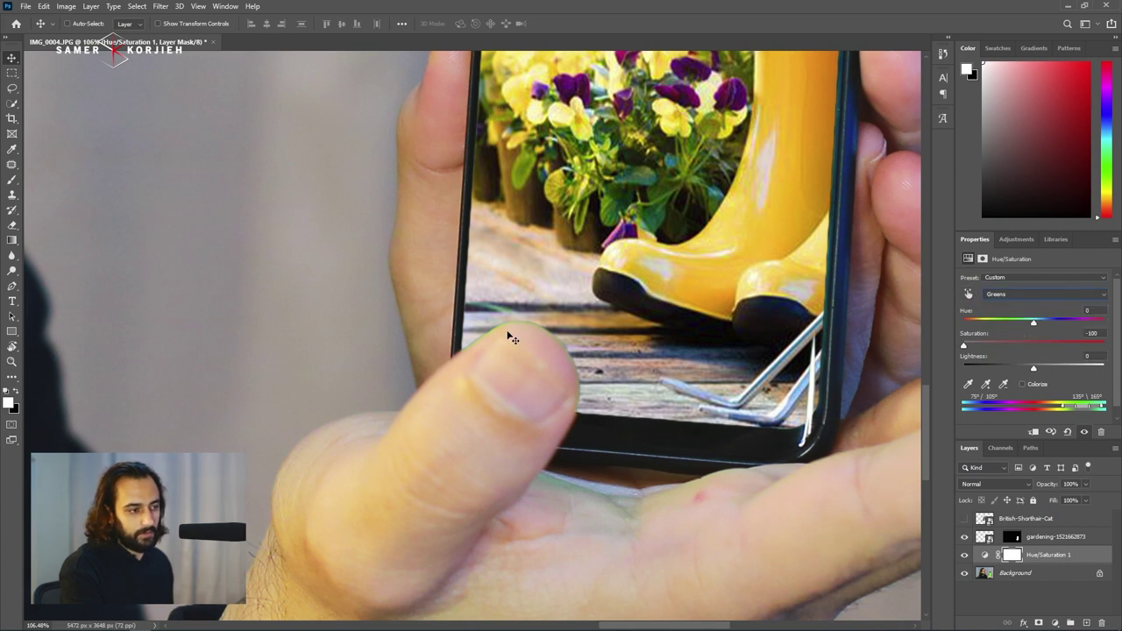
{"action": "left_click", "coordinate": [968, 295]}
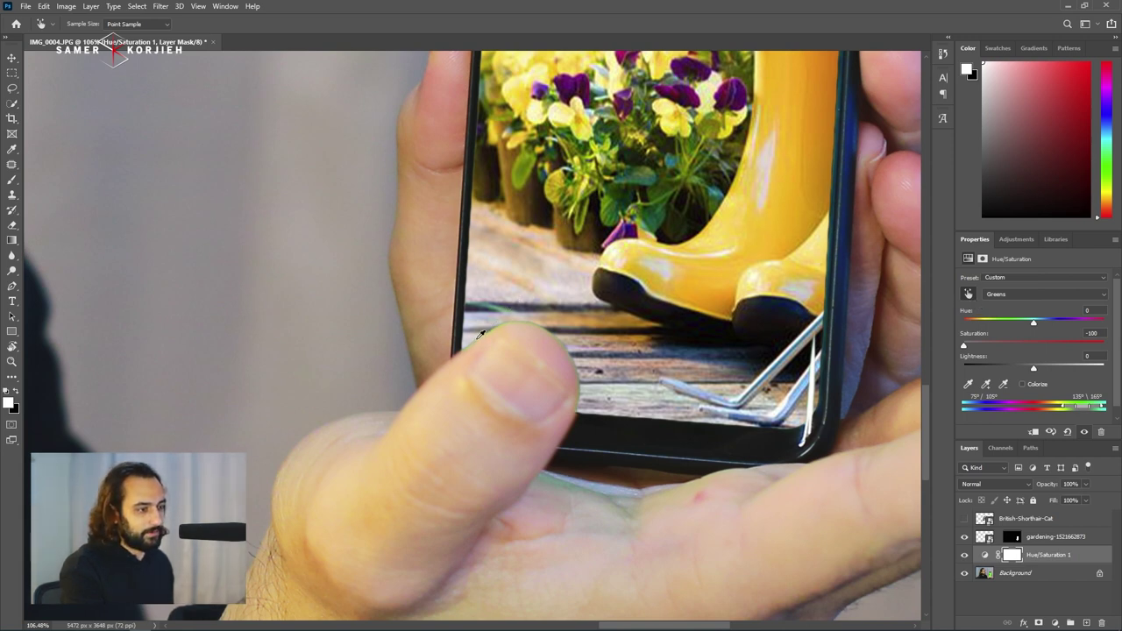
{"action": "left_click_drag", "start_coordinate": [481, 336], "coordinate": [467, 344]}
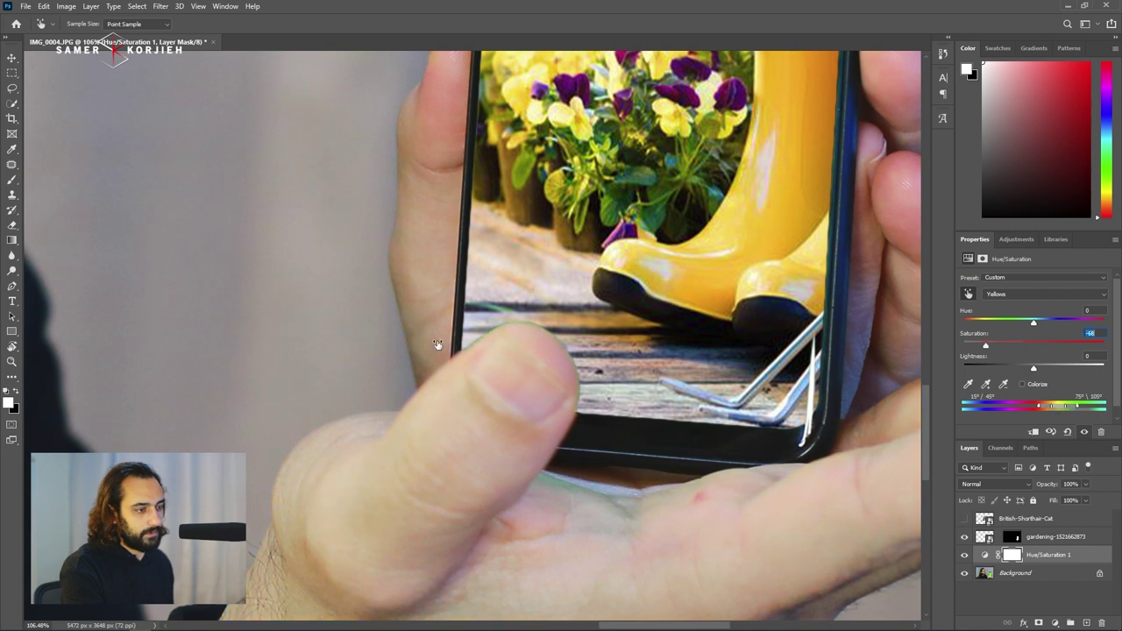
{"action": "left_click", "coordinate": [556, 484]}
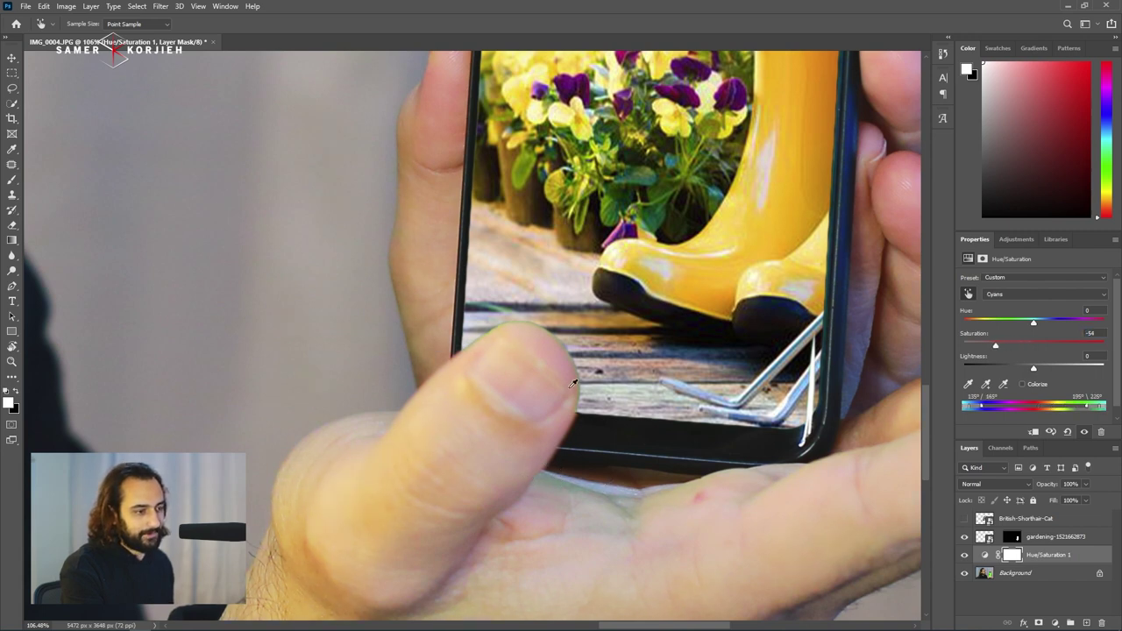
{"action": "scroll", "coordinate": [571, 384], "scroll_direction": "up", "scroll_amount": 3}
{"action": "scroll", "coordinate": [579, 395], "scroll_direction": "up", "scroll_amount": 3}
{"action": "left_click", "coordinate": [596, 413]}
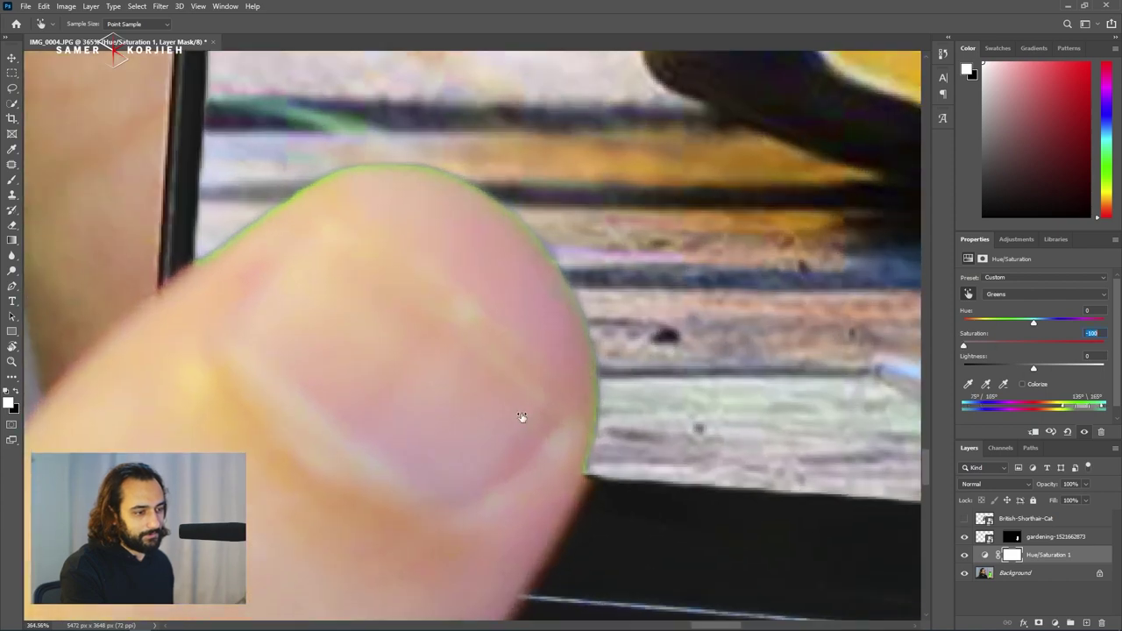
{"action": "left_click_drag", "start_coordinate": [342, 173], "coordinate": [322, 176]}
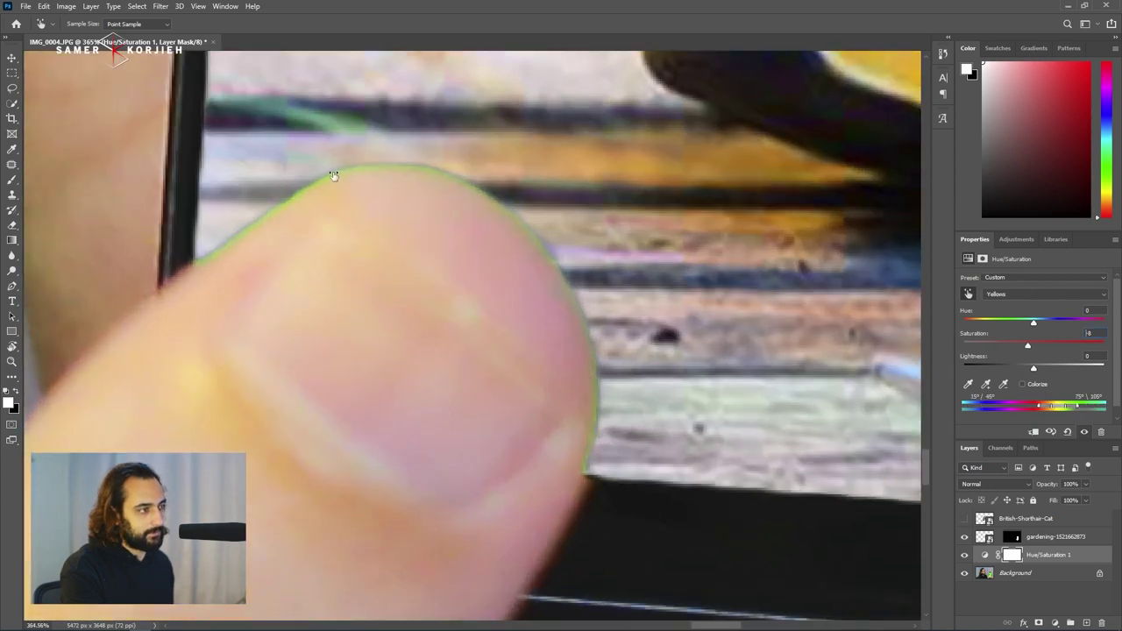
Toggle Hue/Saturation 1 on and off to compare, then select the gardening layer
{"action": "scroll", "coordinate": [395, 223], "scroll_direction": "down", "scroll_amount": 10}
{"action": "scroll", "coordinate": [421, 246], "scroll_direction": "down", "scroll_amount": 5}
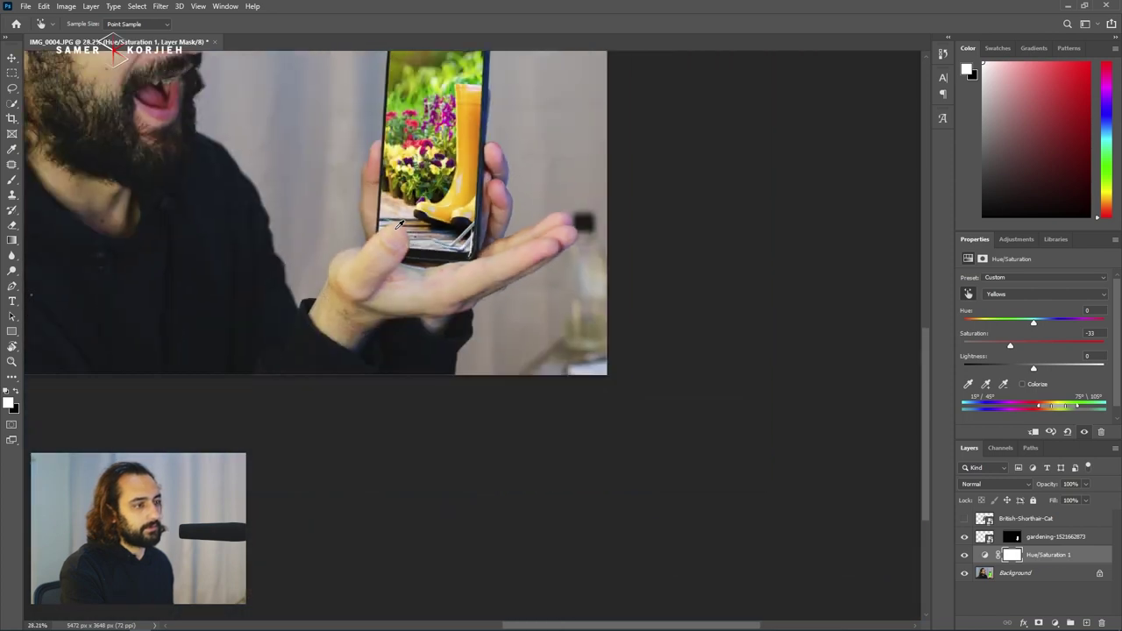
{"action": "scroll", "coordinate": [445, 268], "scroll_direction": "up", "scroll_amount": 3}
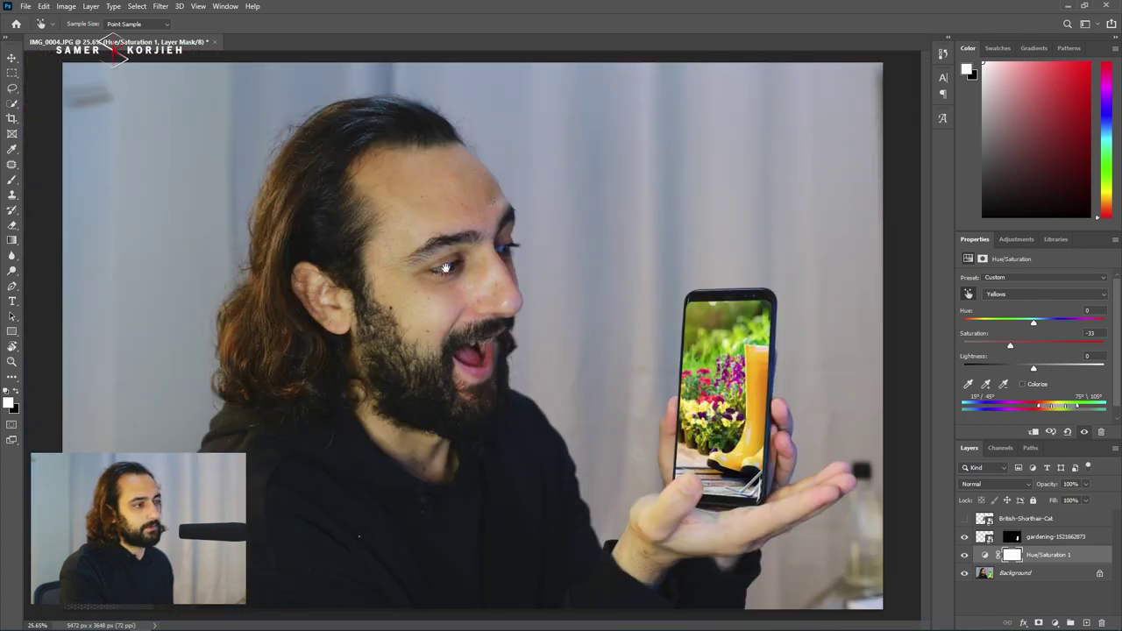
{"action": "left_click", "coordinate": [965, 555]}
{"action": "left_click", "coordinate": [965, 555]}
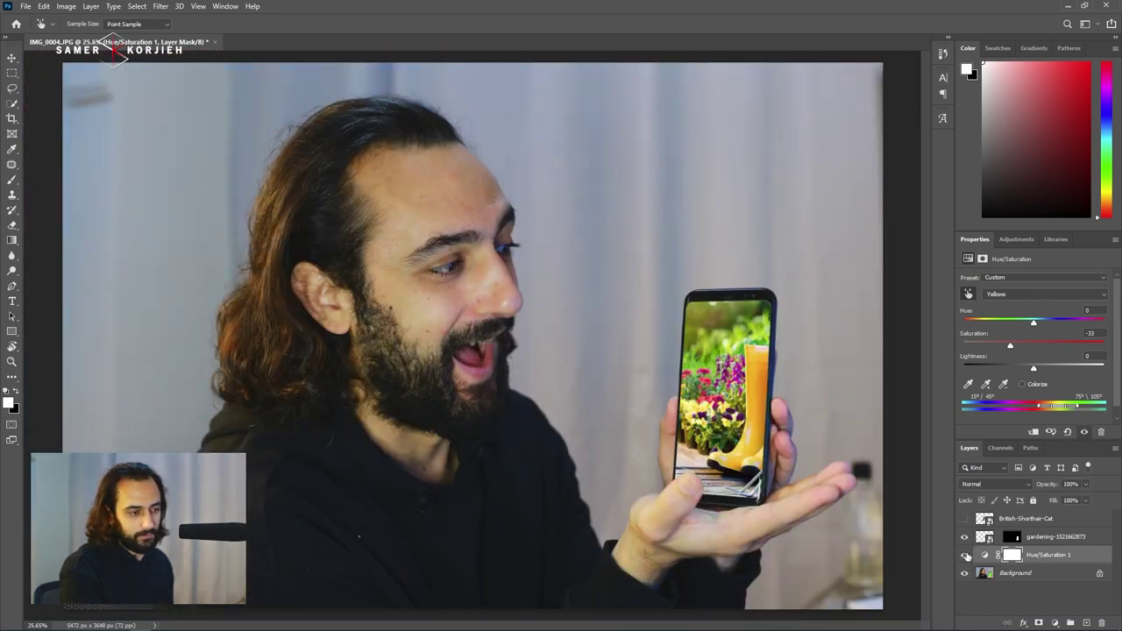
{"action": "left_click", "coordinate": [965, 555]}
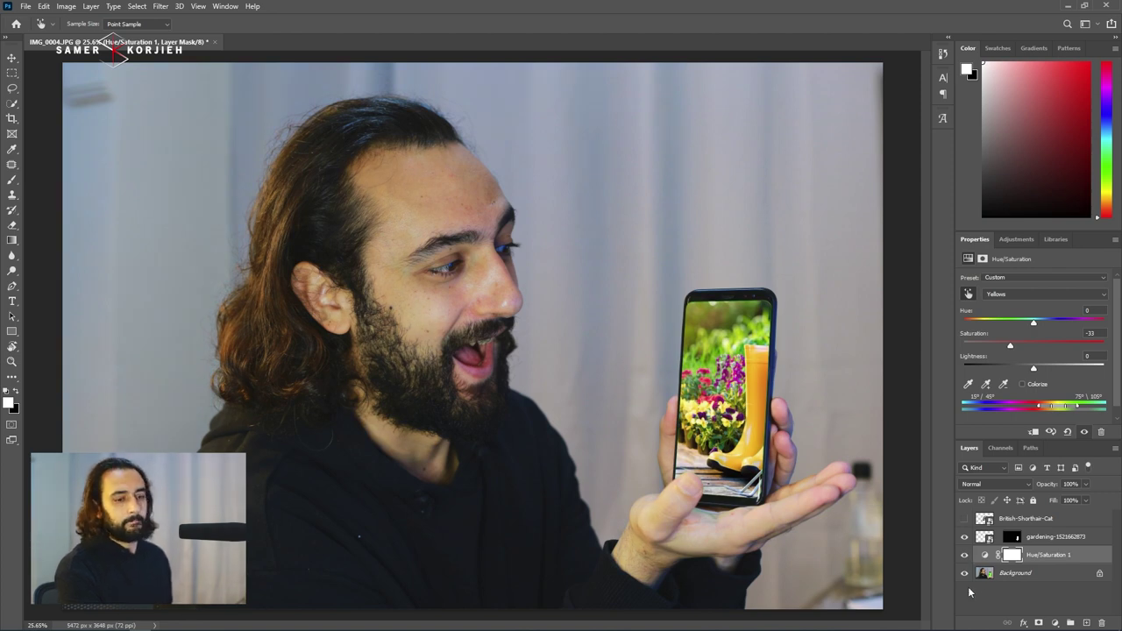
{"action": "left_click", "coordinate": [985, 536]}
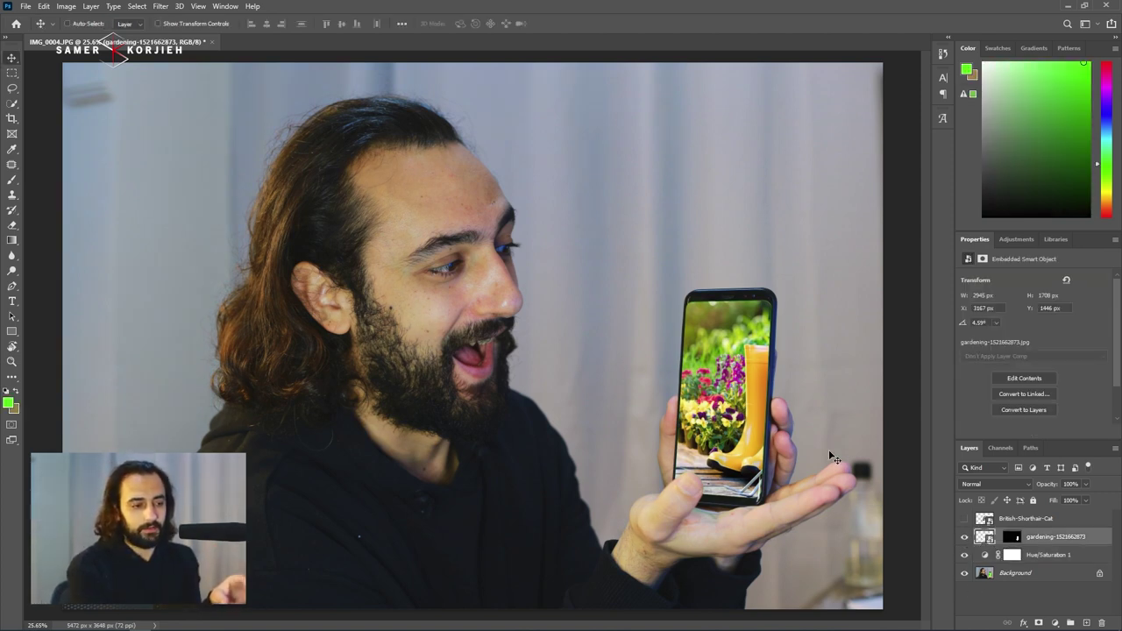
Show the cat layer and move it onto the phone above the palm (X 3462 px, Y 1306 px)
{"action": "left_click", "coordinate": [964, 519]}
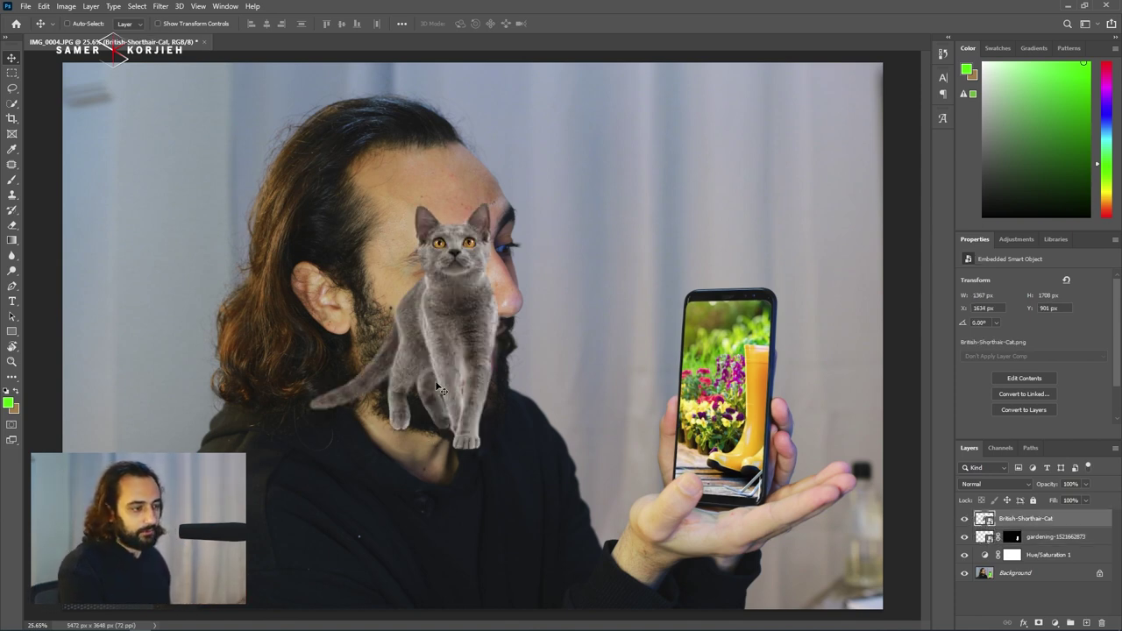
{"action": "left_click_drag", "start_coordinate": [441, 390], "coordinate": [721, 428]}
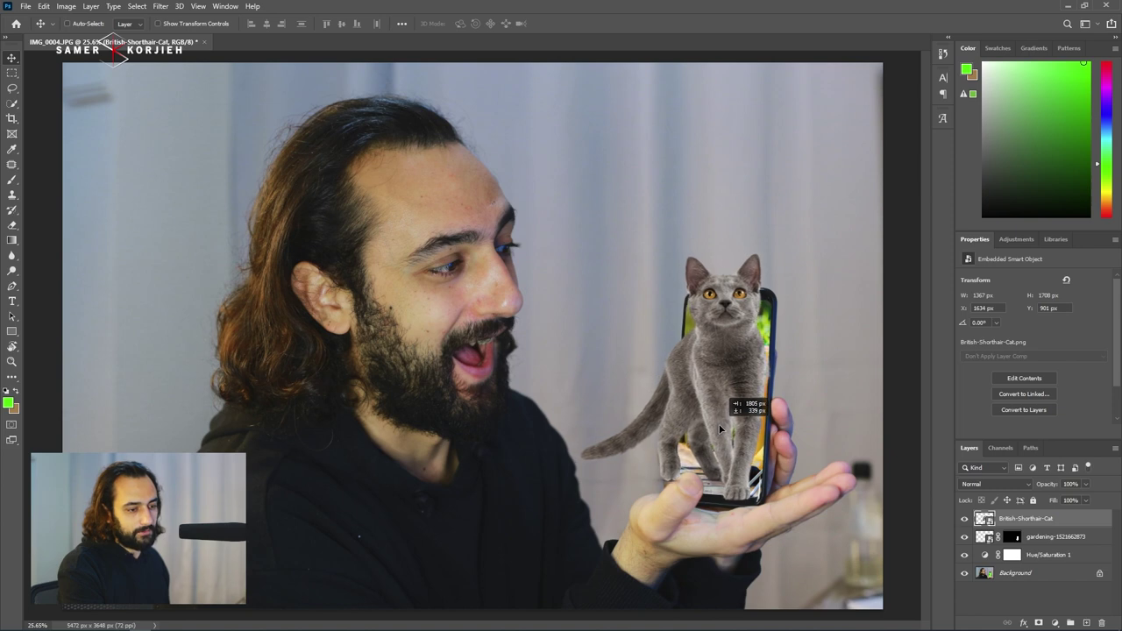
{"action": "left_click_drag", "start_coordinate": [720, 428], "coordinate": [738, 444]}
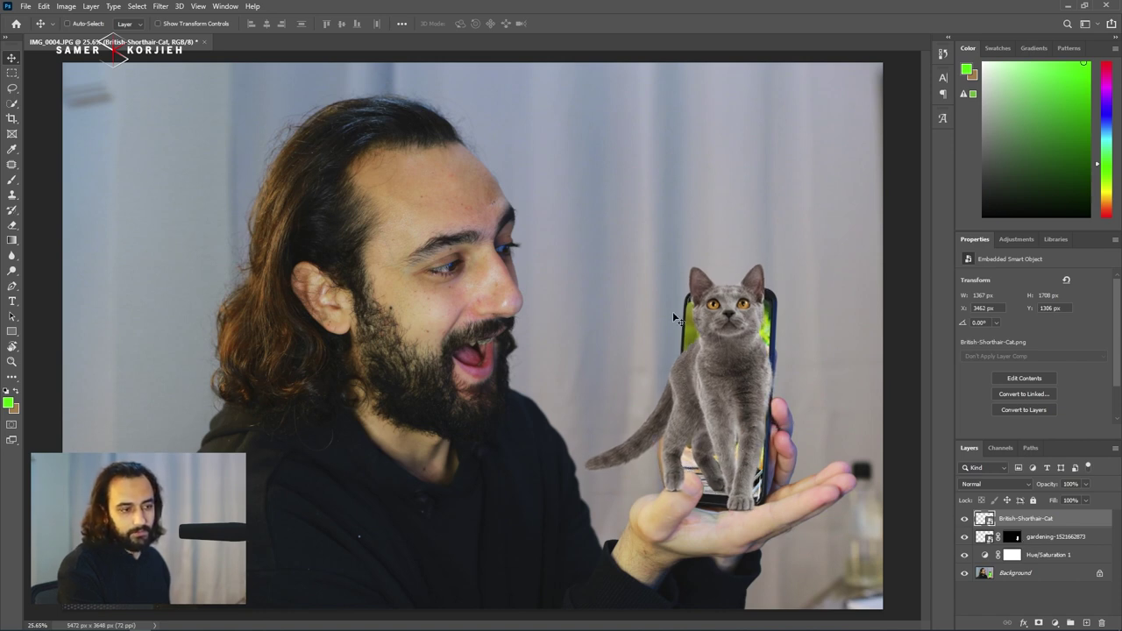
{"action": "left_click", "coordinate": [1011, 538]}
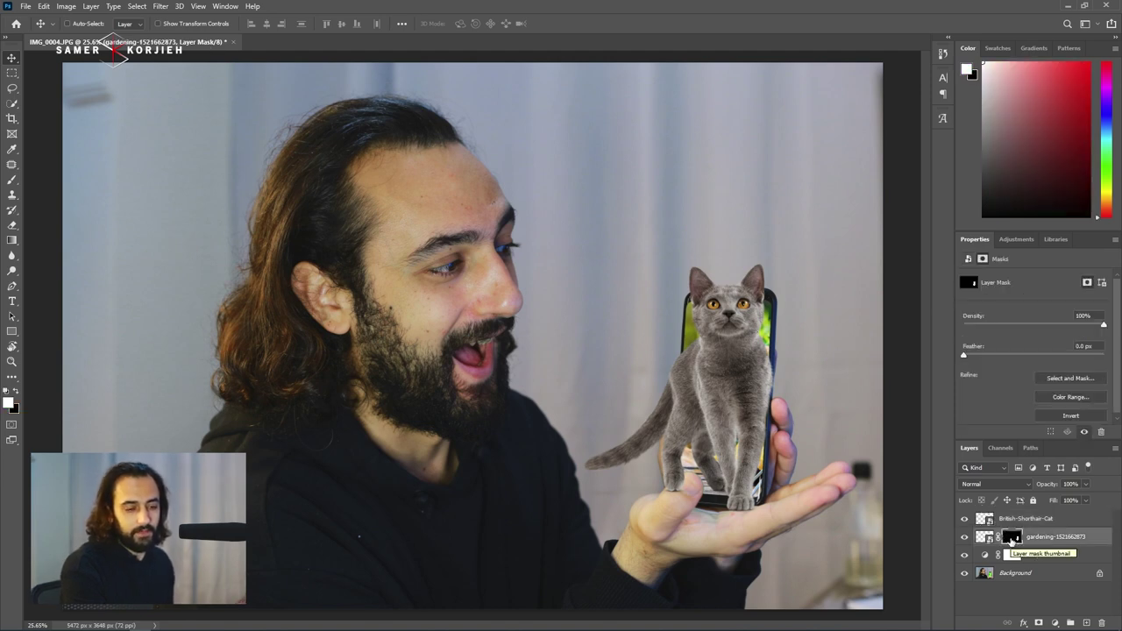
Copy the phone-screen mask onto the cat and paint its ears and paws back with a 438 px brush
{"action": "left_click_drag", "start_coordinate": [1013, 540], "coordinate": [1014, 522]}
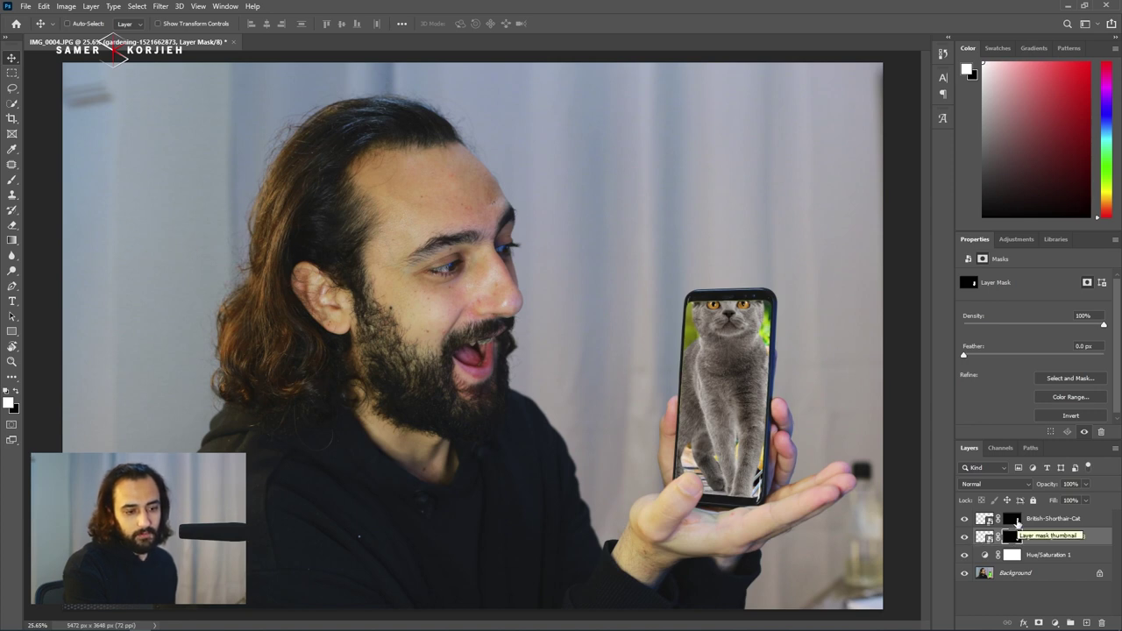
{"action": "left_click", "coordinate": [1021, 521]}
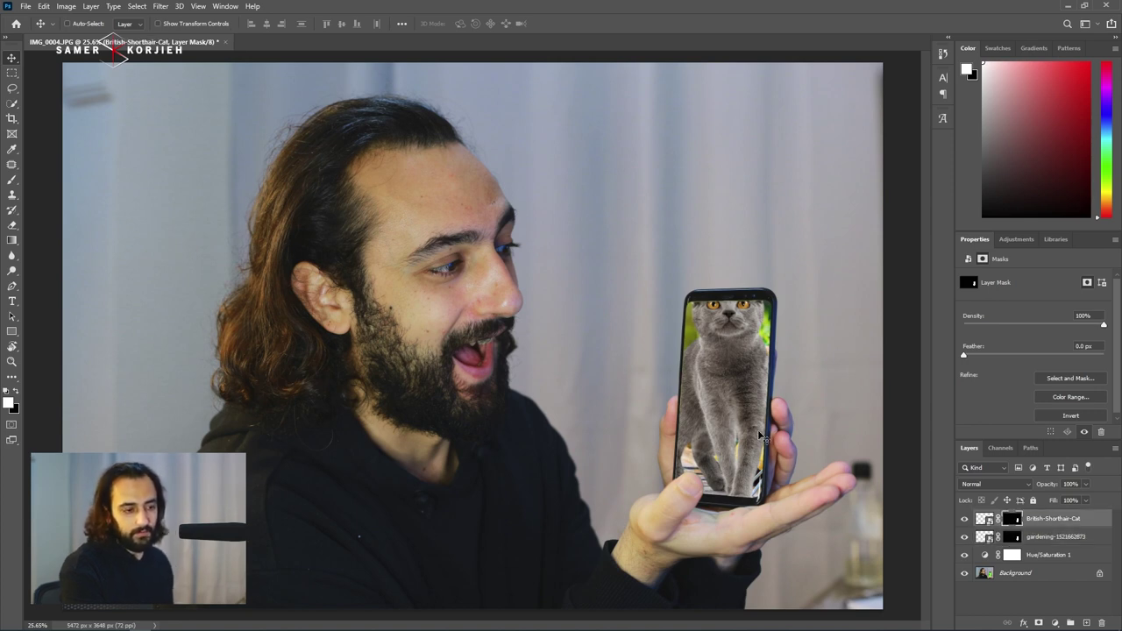
{"action": "key", "text": "b"}
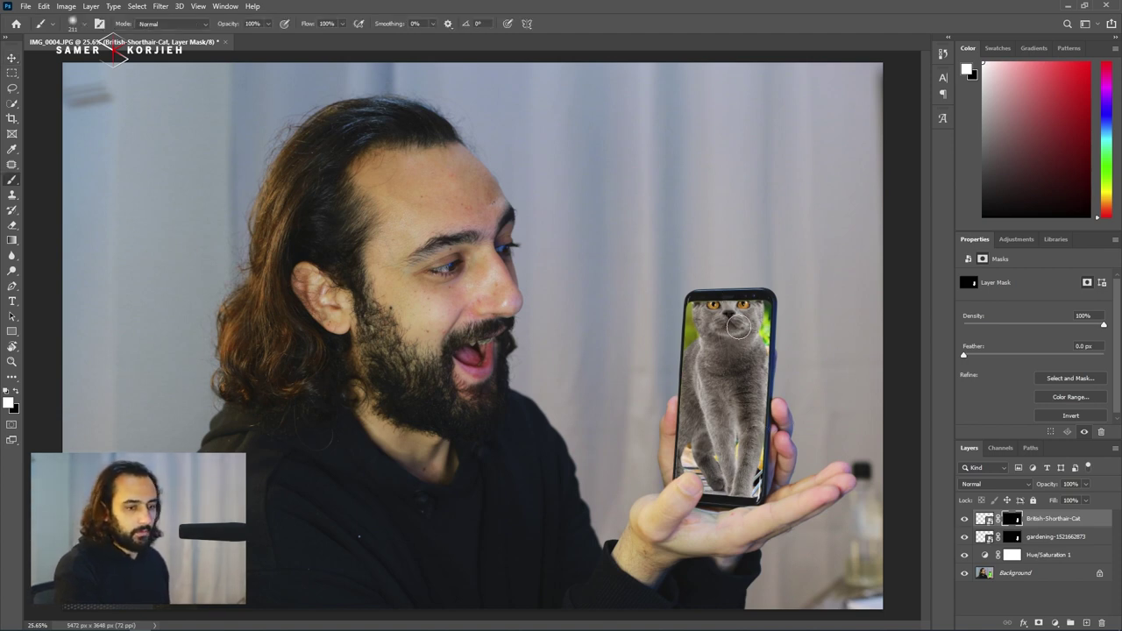
{"action": "right_click", "coordinate": [741, 329], "text": "alt"}
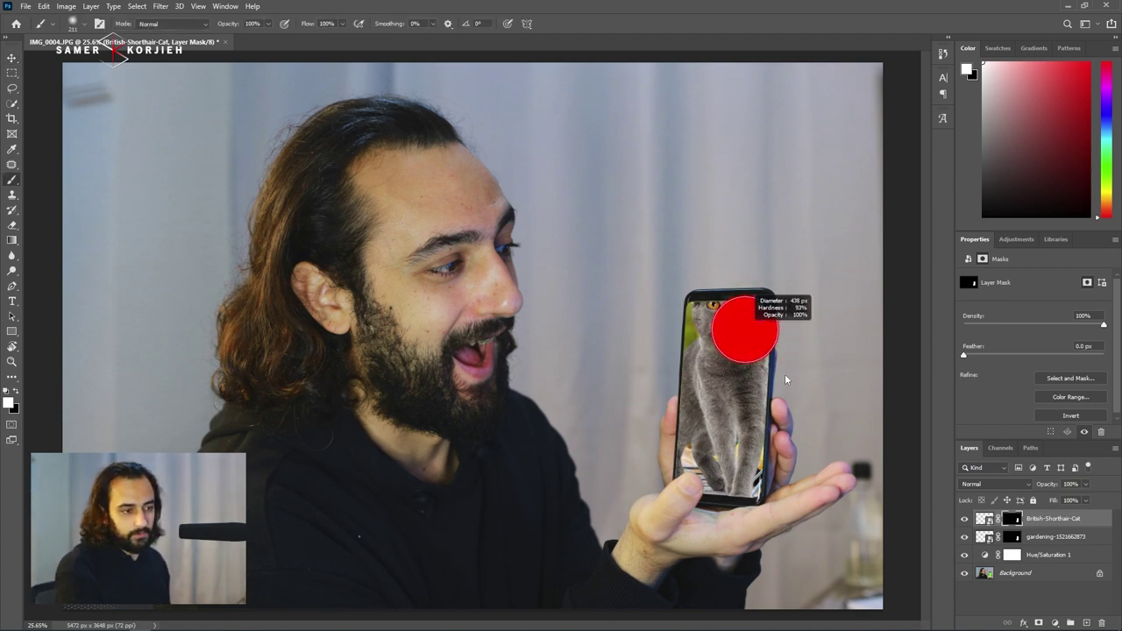
{"action": "left_click_drag", "start_coordinate": [701, 298], "coordinate": [768, 265]}
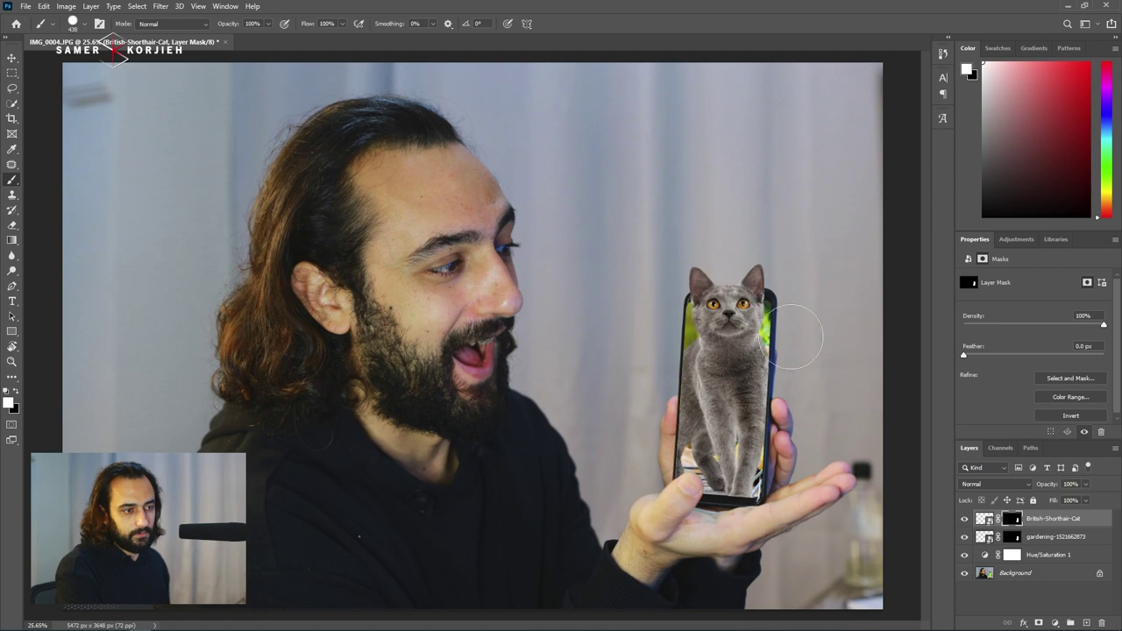
{"action": "left_click_drag", "start_coordinate": [743, 498], "coordinate": [756, 510]}
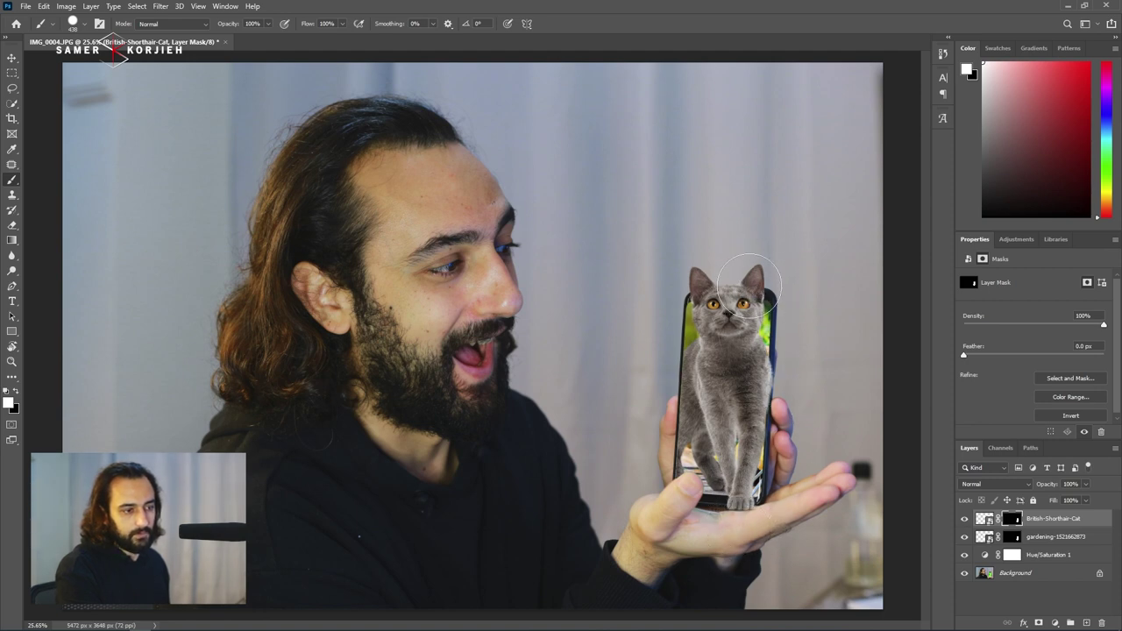
Reduce the brush size, return to the Move tool and target the cat's image content
{"action": "scroll", "coordinate": [717, 399], "scroll_direction": "up", "scroll_amount": 3}
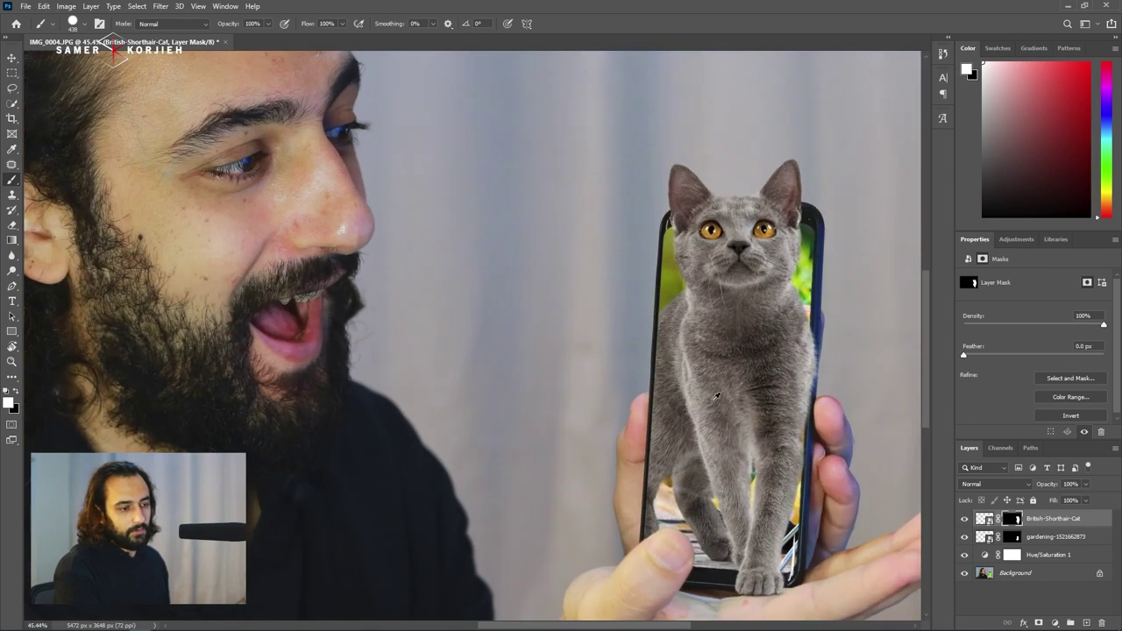
{"action": "scroll", "coordinate": [693, 333], "scroll_direction": "up", "scroll_amount": 3}
{"action": "scroll", "coordinate": [666, 263], "scroll_direction": "up", "scroll_amount": 3}
{"action": "scroll", "coordinate": [640, 184], "scroll_direction": "up", "scroll_amount": 2}
{"action": "key", "text": "bracketleft"}
{"action": "key", "text": "bracketleft"}
{"action": "key", "text": "bracketleft"}
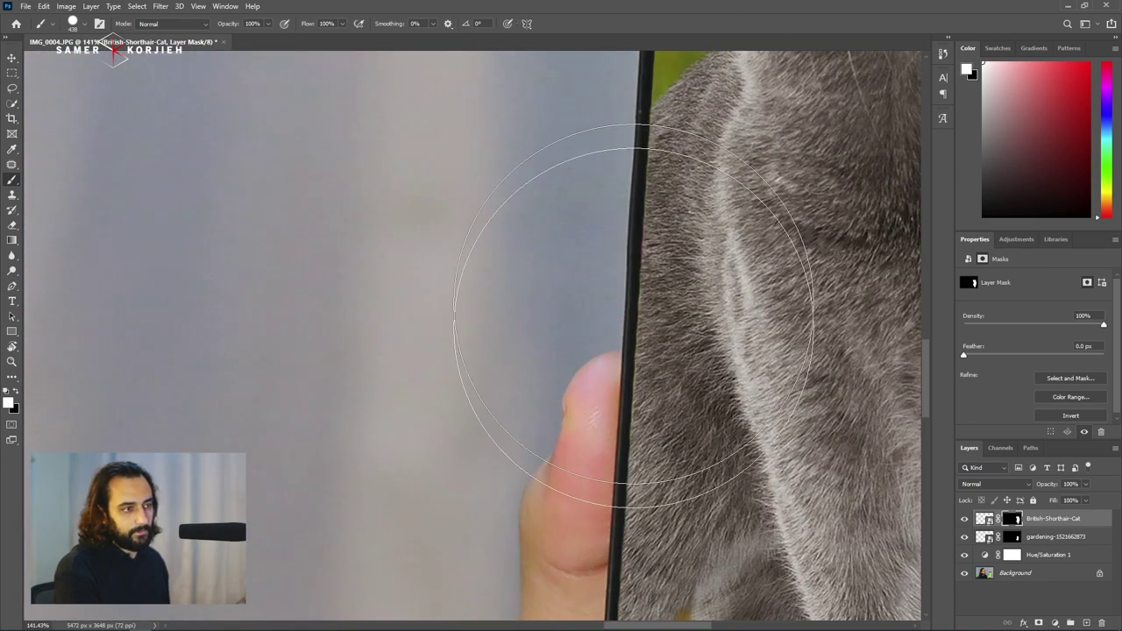
{"action": "key", "text": "v"}
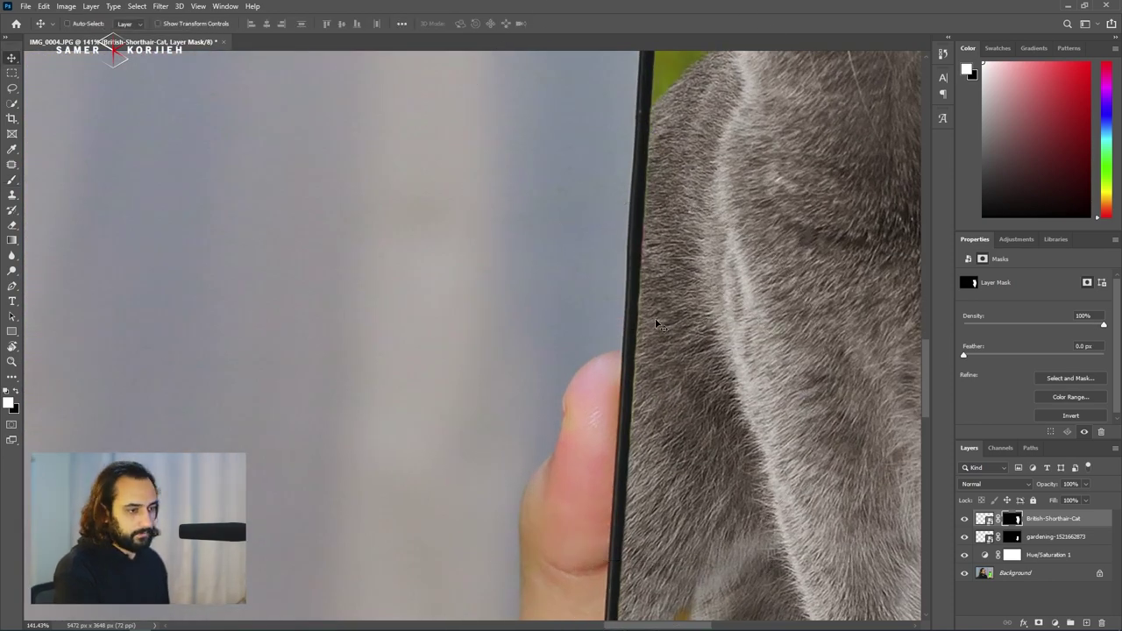
{"action": "scroll", "coordinate": [649, 383], "scroll_direction": "down", "scroll_amount": 3}
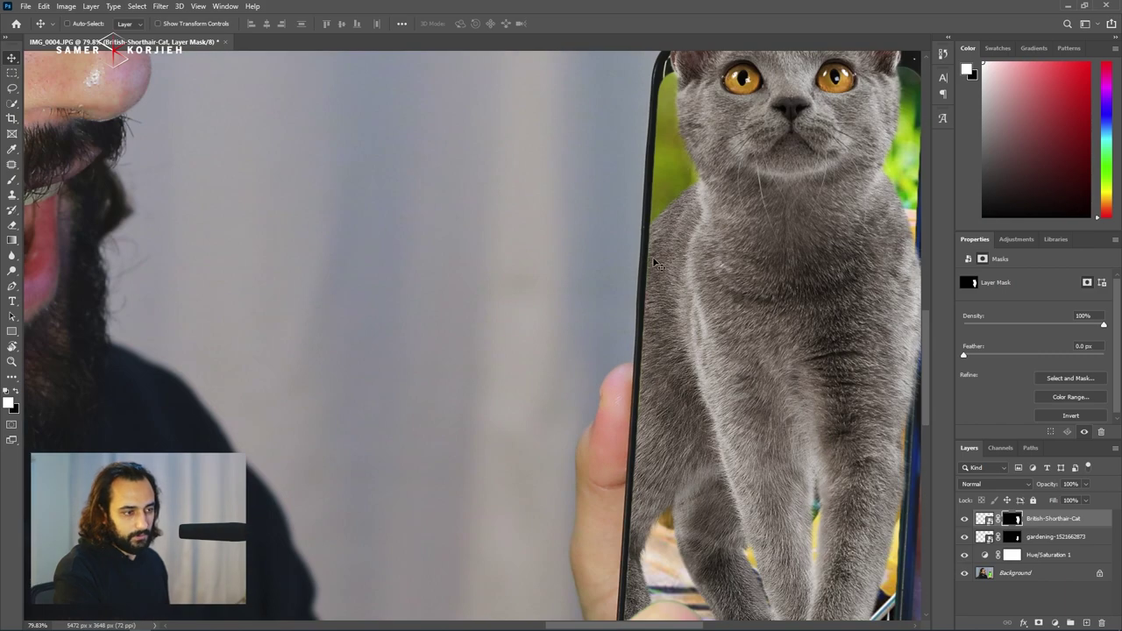
{"action": "scroll", "coordinate": [670, 384], "scroll_direction": "down", "scroll_amount": 3}
{"action": "scroll", "coordinate": [671, 383], "scroll_direction": "down", "scroll_amount": 1}
{"action": "scroll", "coordinate": [670, 384], "scroll_direction": "down", "scroll_amount": 1}
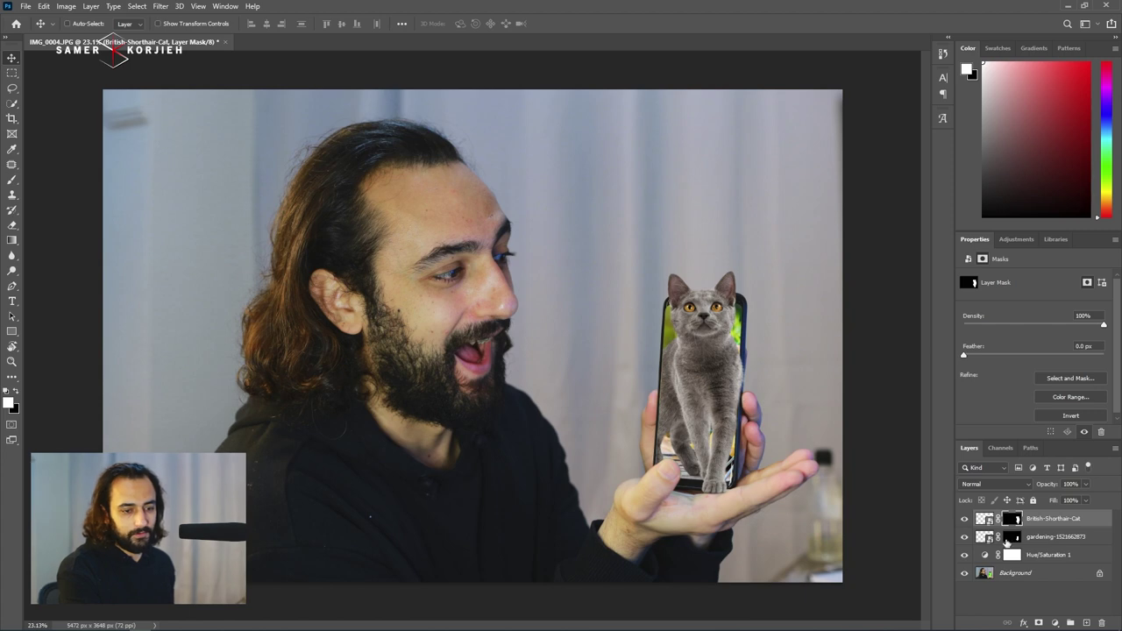
{"action": "left_click", "coordinate": [983, 522]}
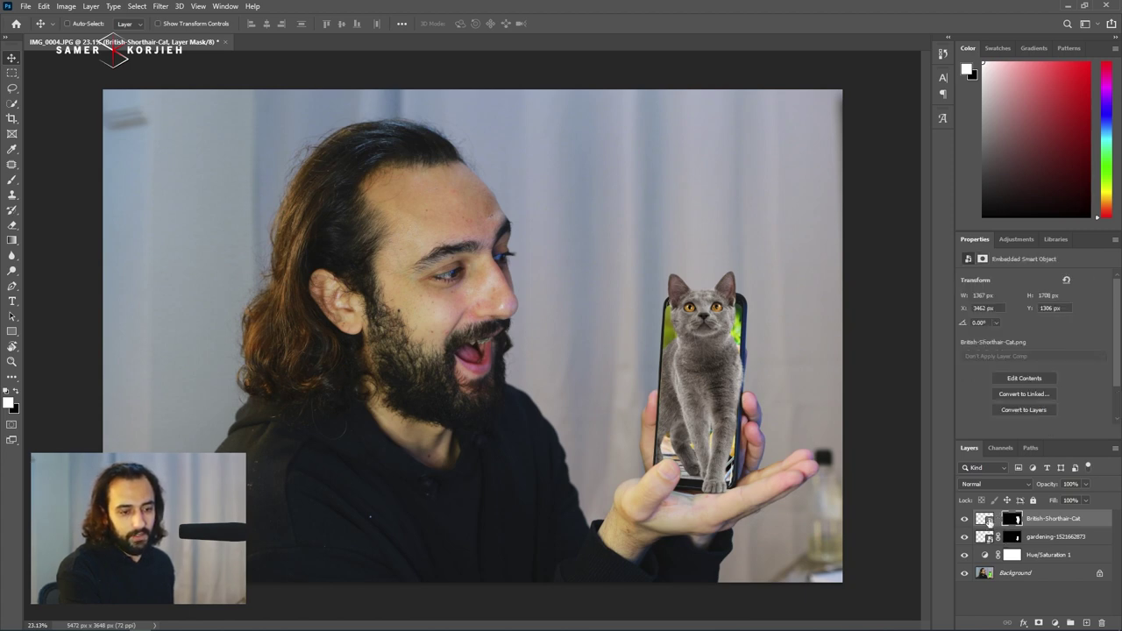
Scale the cat to about 124% (1494 × 1866 px) at X 3427 px, Y 1157 px
{"action": "left_click", "coordinate": [984, 519]}
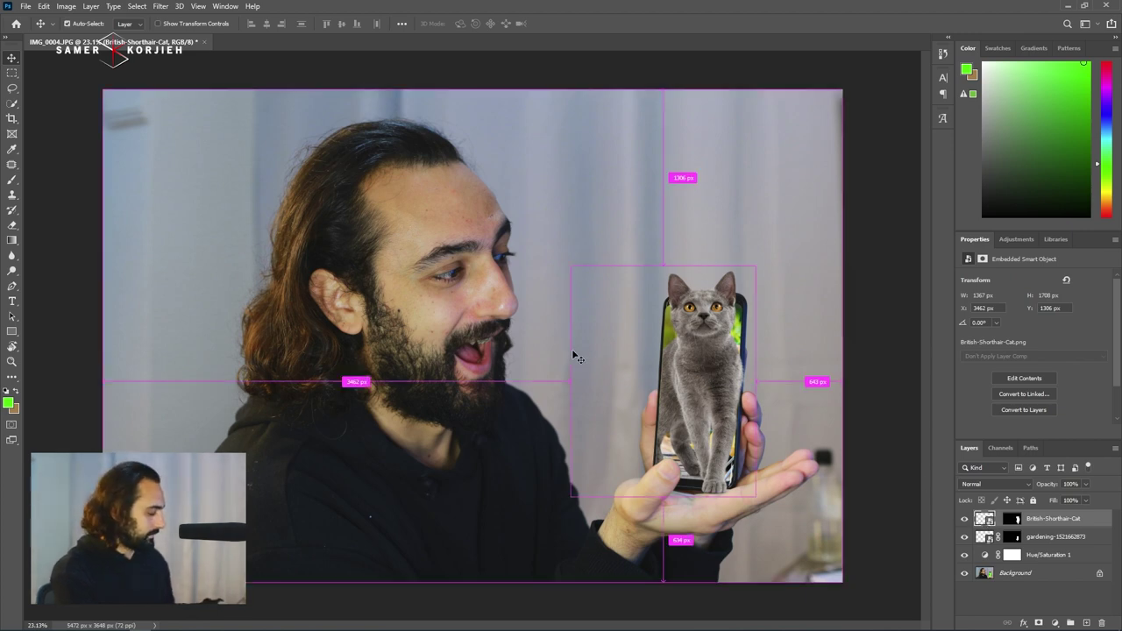
{"action": "key", "text": "ctrl+t"}
{"action": "mouse_move", "coordinate": [756, 261]}
{"action": "left_mouse_down"}
{"action": "mouse_move", "coordinate": [789, 239]}
{"action": "mouse_move", "coordinate": [771, 244]}
{"action": "left_mouse_up"}
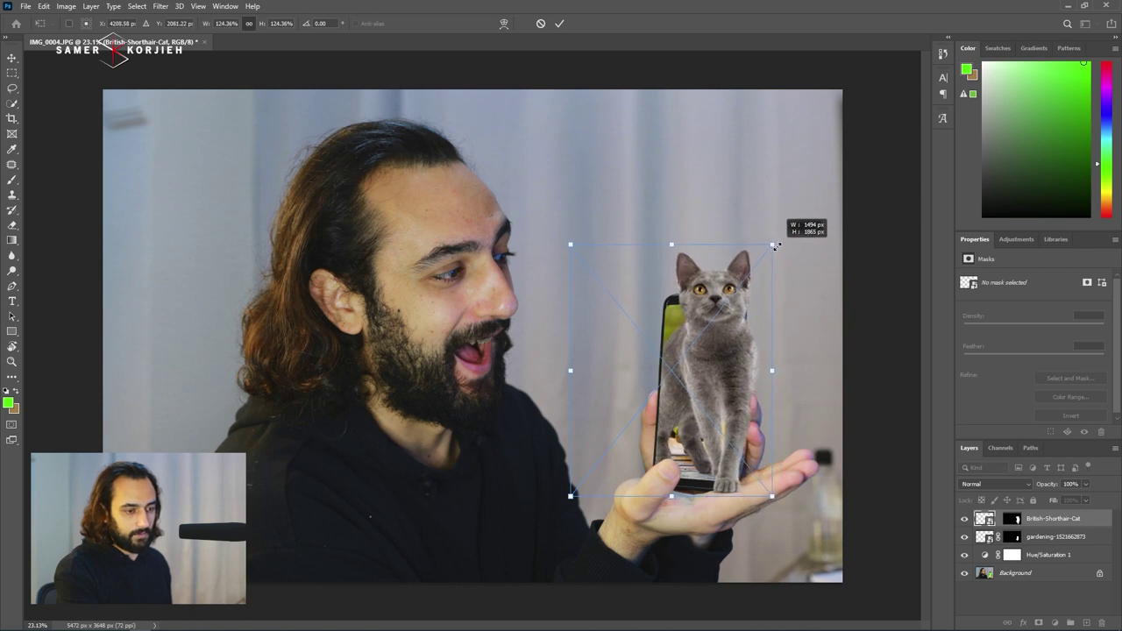
{"action": "left_click_drag", "start_coordinate": [713, 354], "coordinate": [714, 357]}
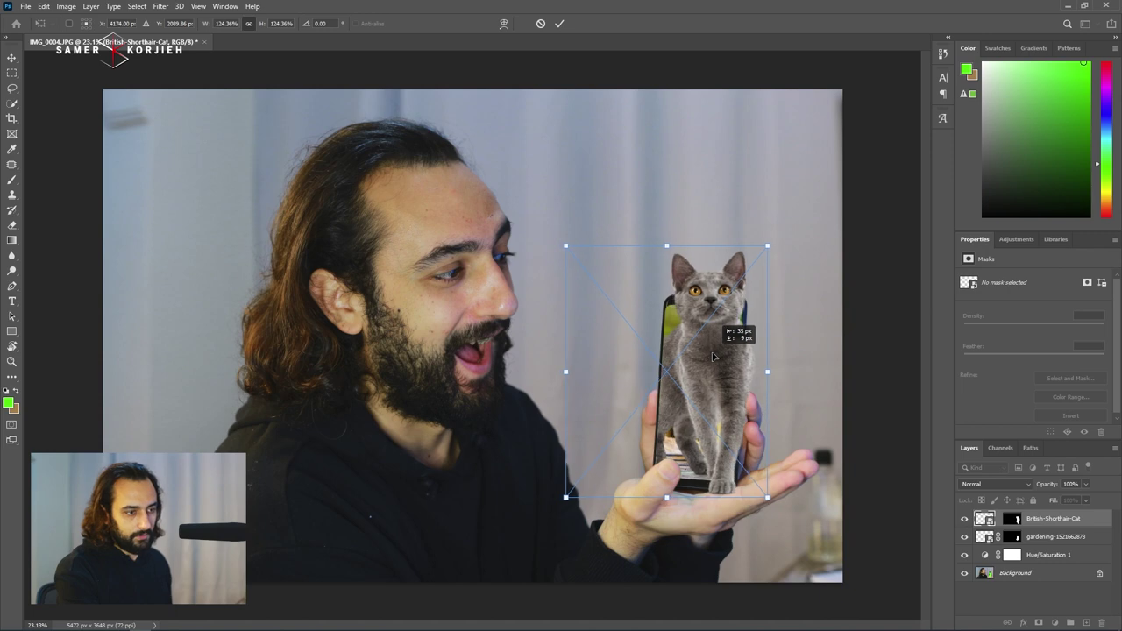
{"action": "key", "text": "Return"}
{"action": "scroll", "coordinate": [729, 310], "scroll_direction": "up", "scroll_amount": 1}
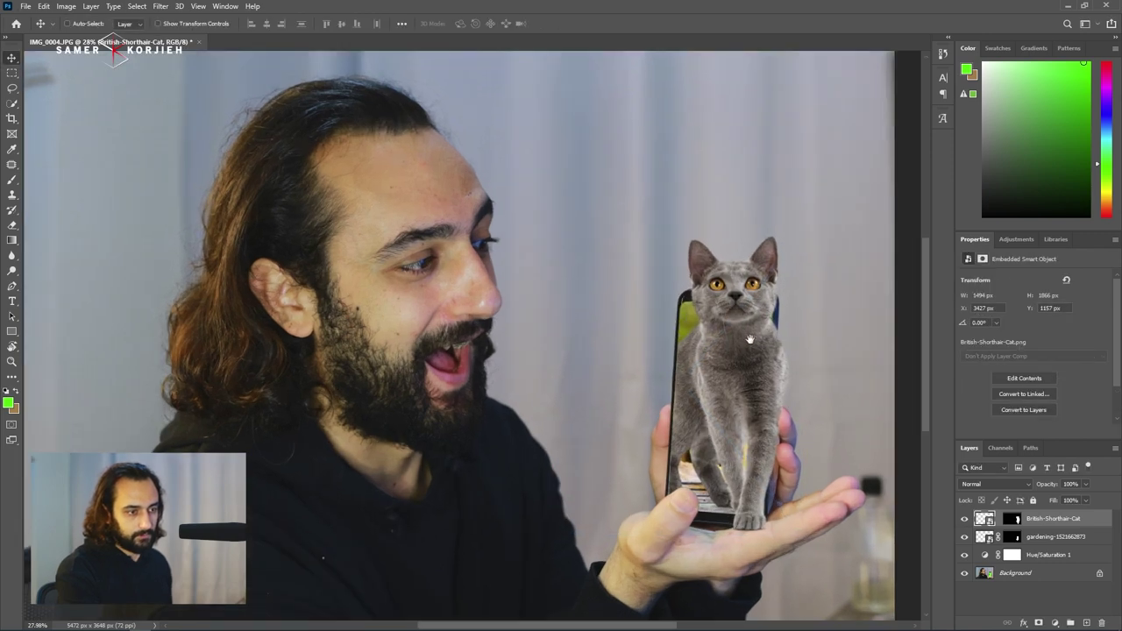
{"action": "left_click_drag", "start_coordinate": [750, 339], "coordinate": [663, 344]}
{"action": "scroll", "coordinate": [701, 355], "scroll_direction": "up", "scroll_amount": 1}
{"action": "scroll", "coordinate": [701, 355], "scroll_direction": "up", "scroll_amount": 1}
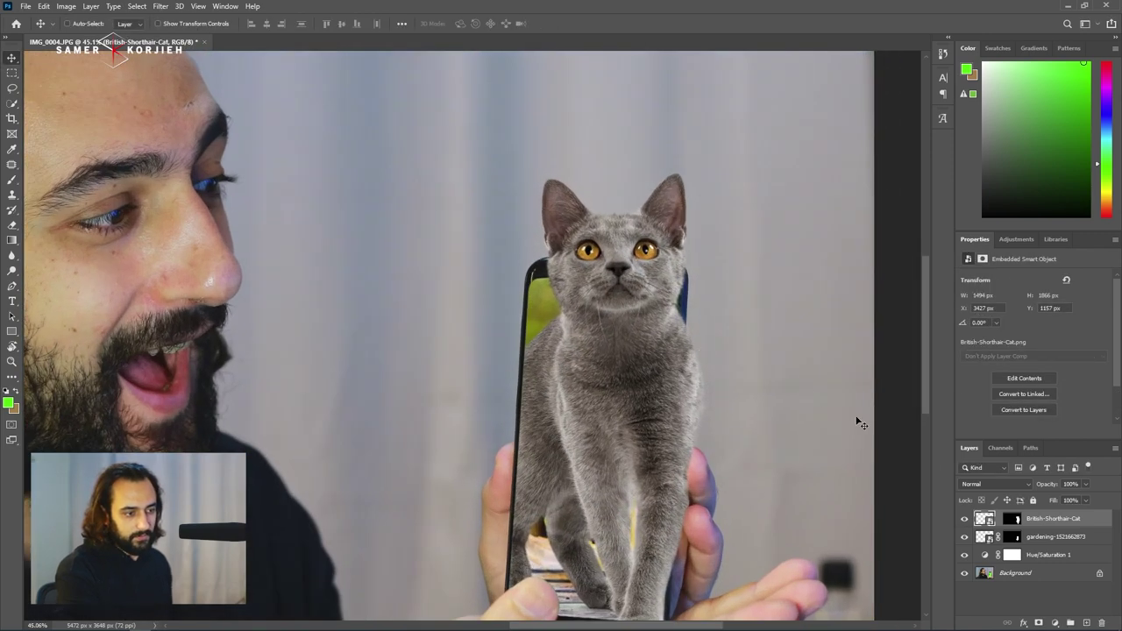
Create empty Layer 1 between the cat and gardening layers for the paw shadow
{"action": "left_click", "coordinate": [1017, 522]}
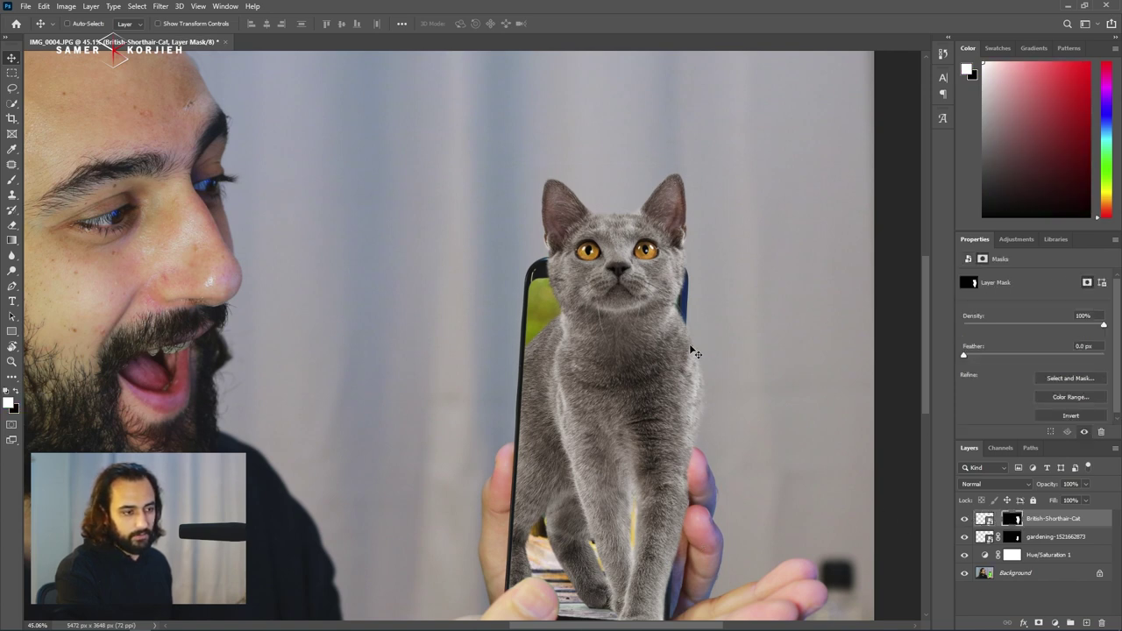
{"action": "key", "text": "b"}
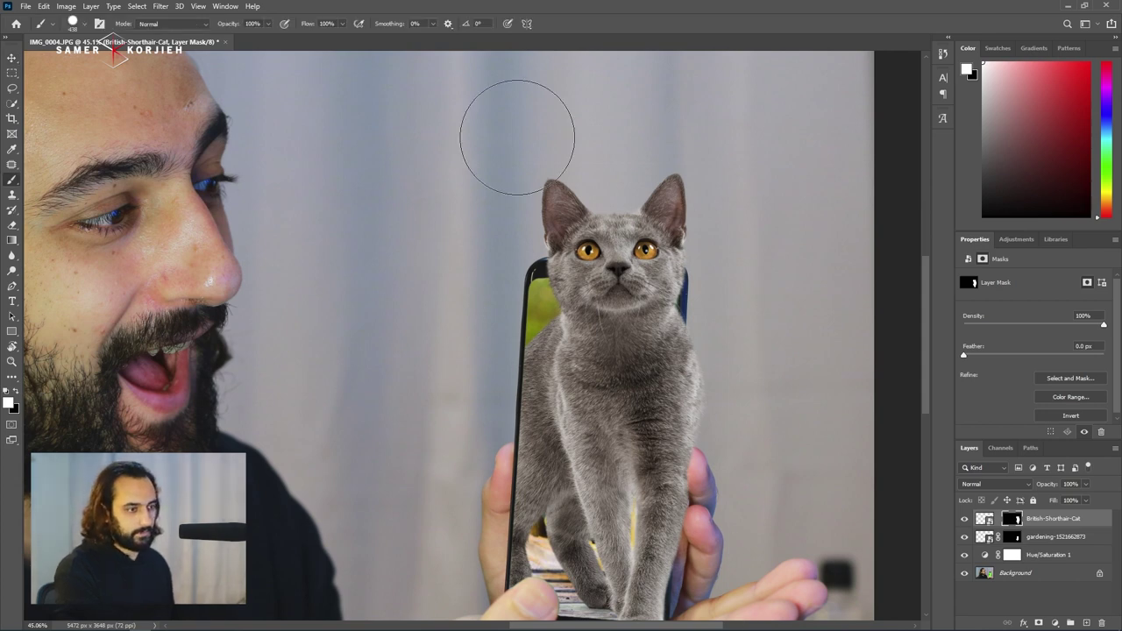
{"action": "key", "text": "v"}
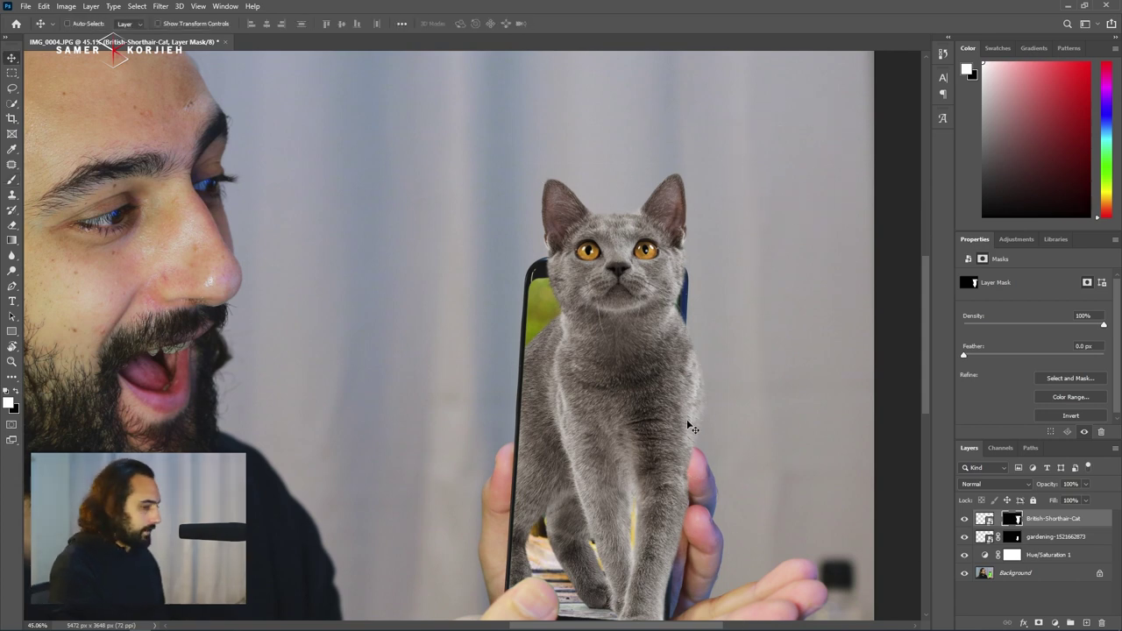
{"action": "scroll", "coordinate": [690, 428], "scroll_direction": "down", "scroll_amount": 1}
{"action": "scroll", "coordinate": [690, 427], "scroll_direction": "down", "scroll_amount": 1}
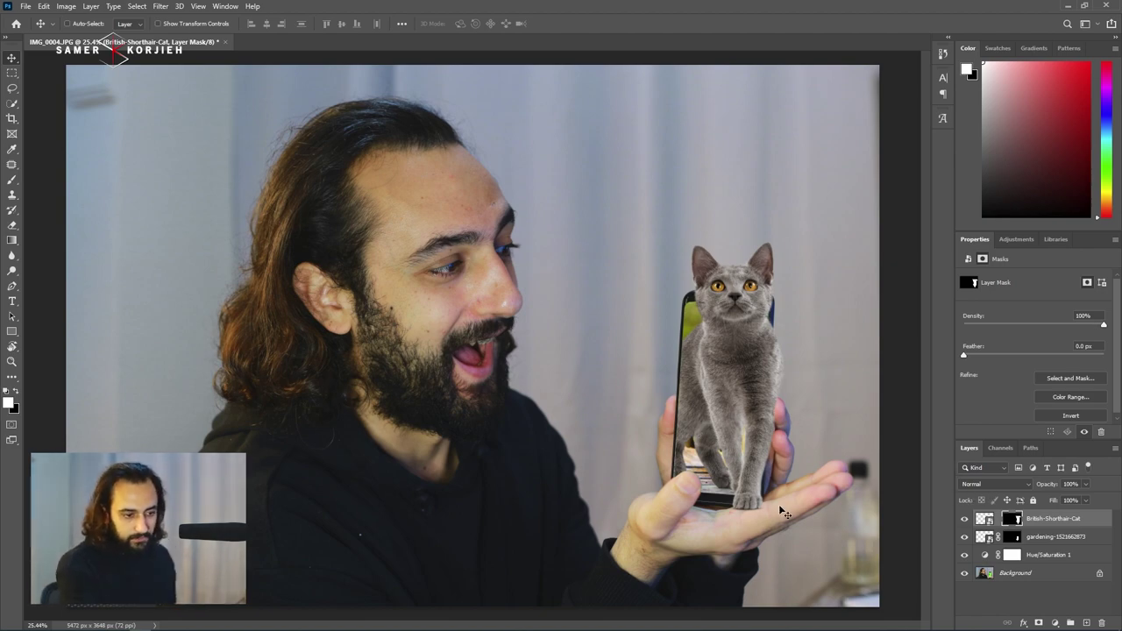
{"action": "scroll", "coordinate": [747, 517], "scroll_direction": "up", "scroll_amount": 3}
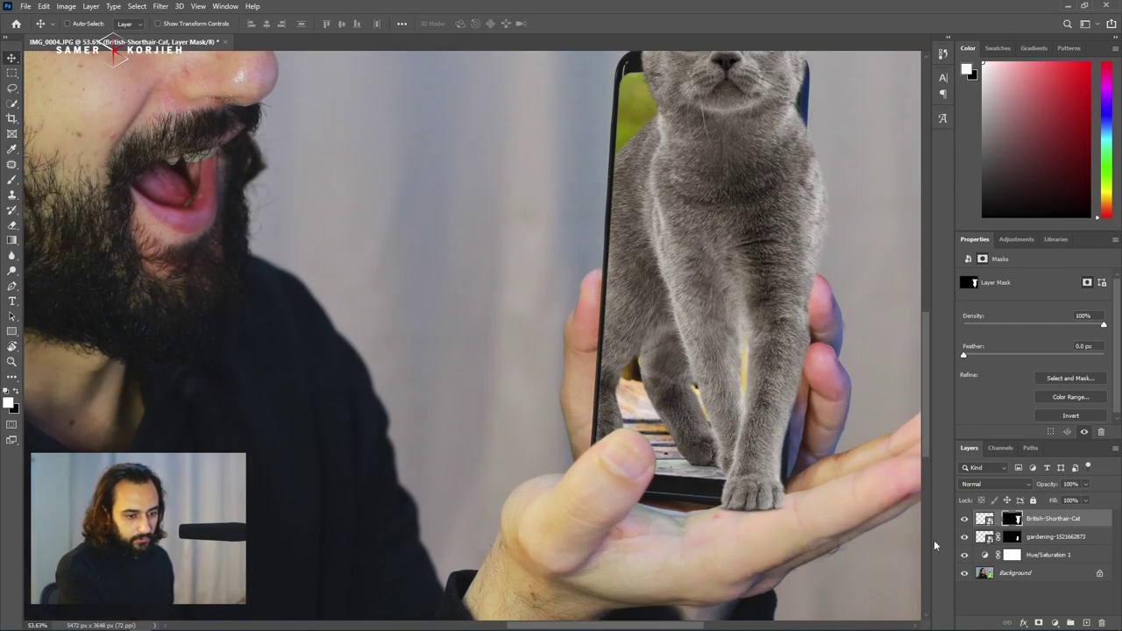
{"action": "key", "text": "ctrl+shift+alt+n"}
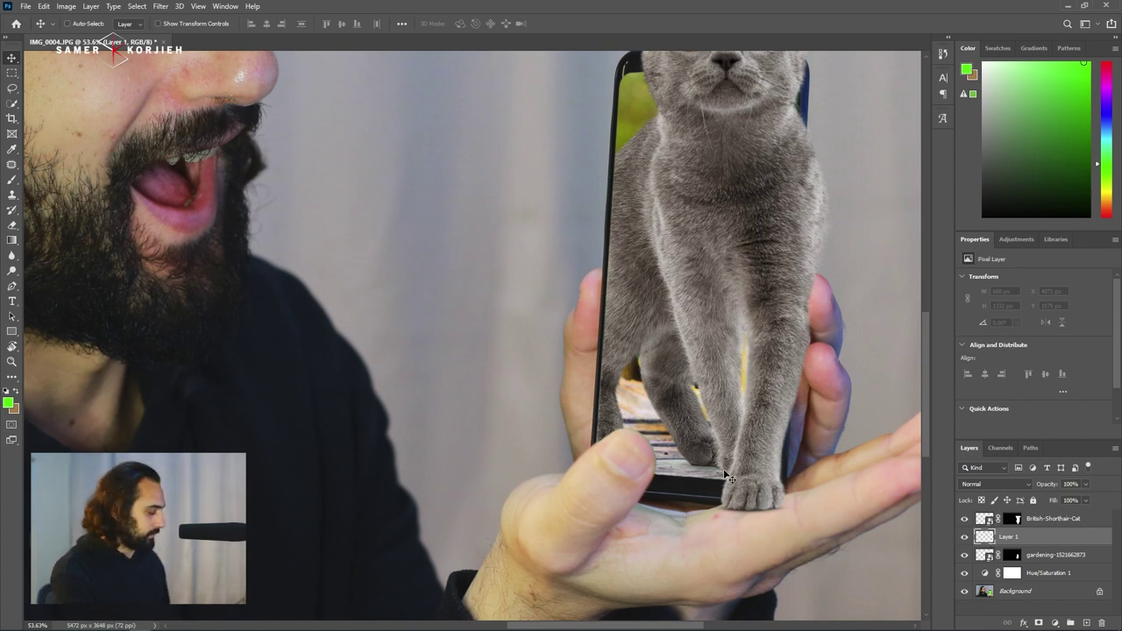
Paint a black shadow on Layer 1 under the cat's front paw with a shrunken brush
{"action": "key", "text": "b"}
{"action": "key", "text": "d"}
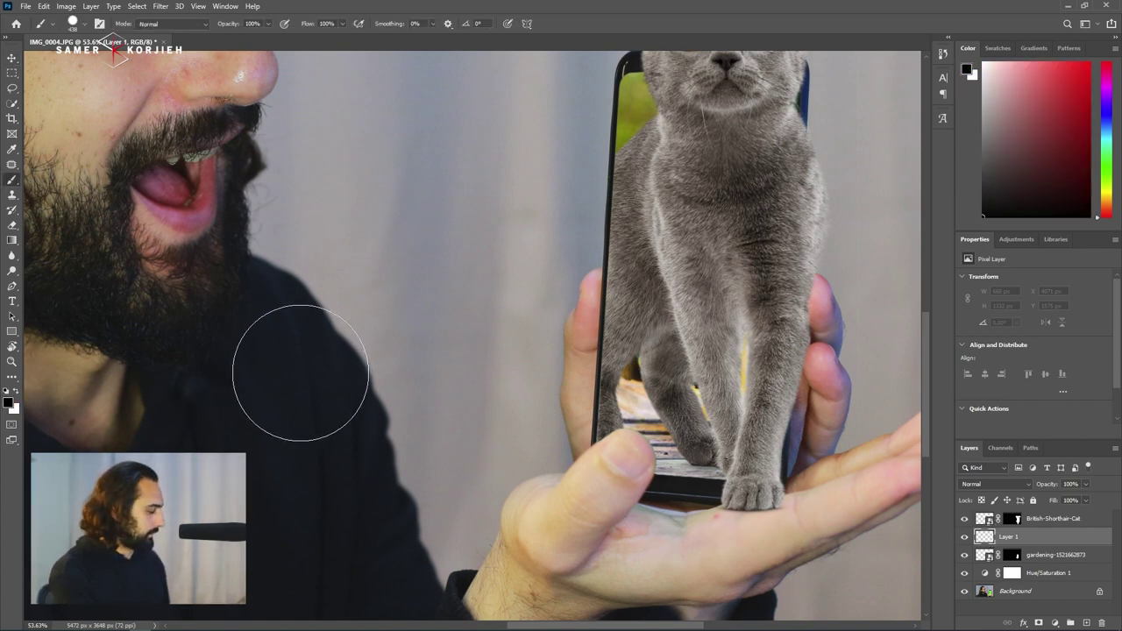
{"action": "left_click_drag", "start_coordinate": [731, 515], "coordinate": [704, 515]}
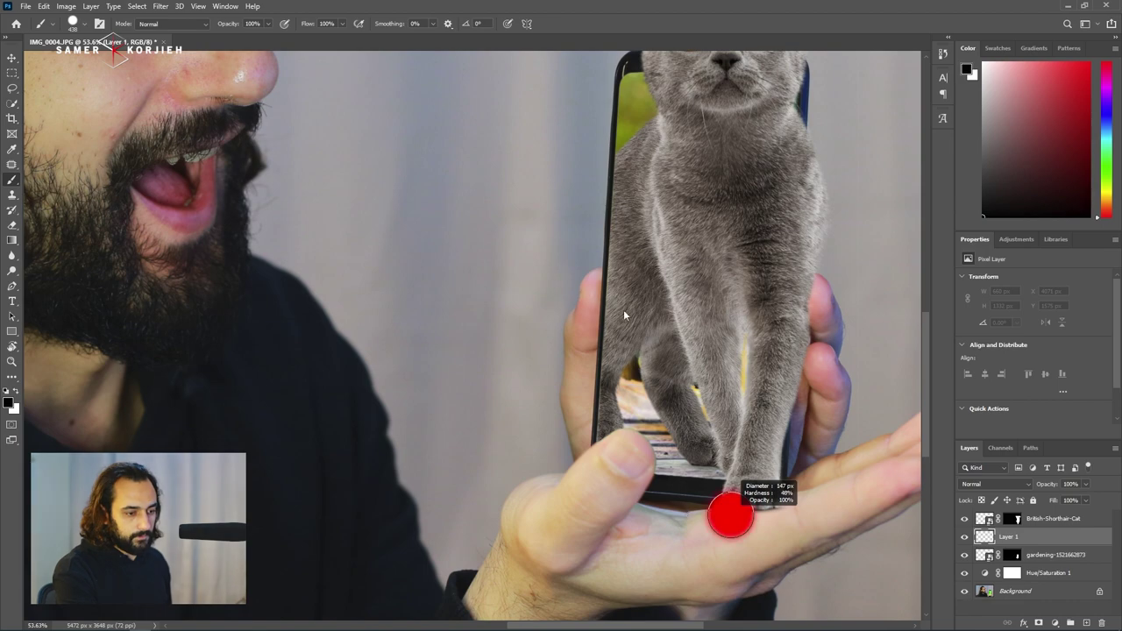
{"action": "left_click_drag", "start_coordinate": [763, 508], "coordinate": [705, 513]}
{"action": "scroll", "coordinate": [754, 501], "scroll_direction": "up", "scroll_amount": 3}
{"action": "scroll", "coordinate": [754, 501], "scroll_direction": "up", "scroll_amount": 2}
{"action": "scroll", "coordinate": [747, 508], "scroll_direction": "down", "scroll_amount": 2}
{"action": "scroll", "coordinate": [748, 508], "scroll_direction": "down", "scroll_amount": 1}
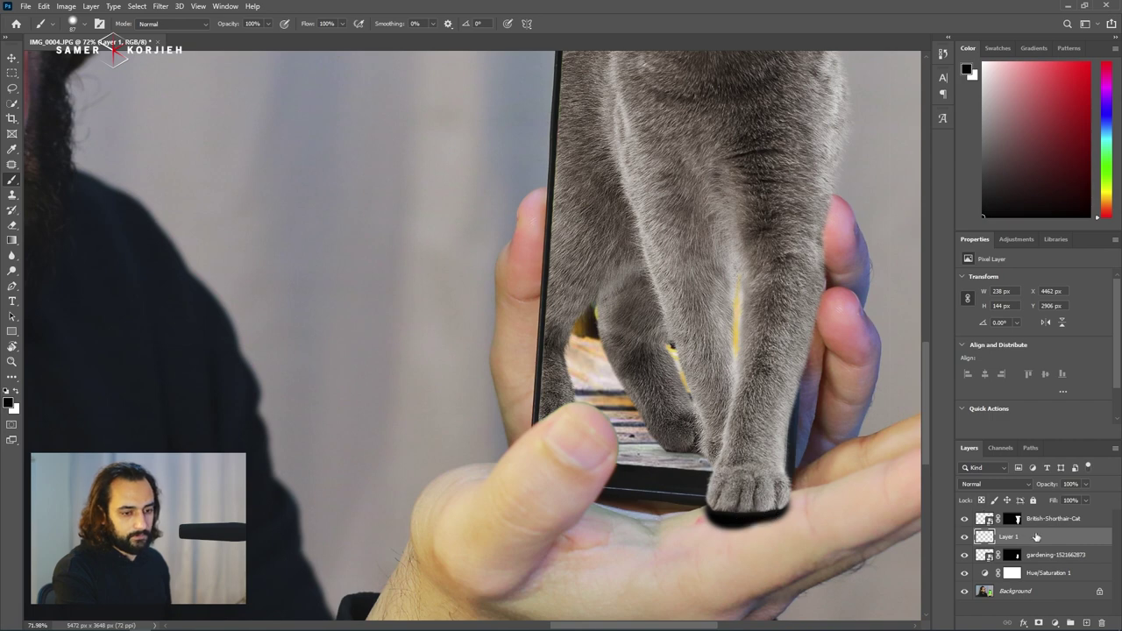
Apply a 33.2-pixel Gaussian Blur to the black paw shadow
{"action": "left_click", "coordinate": [160, 6]}
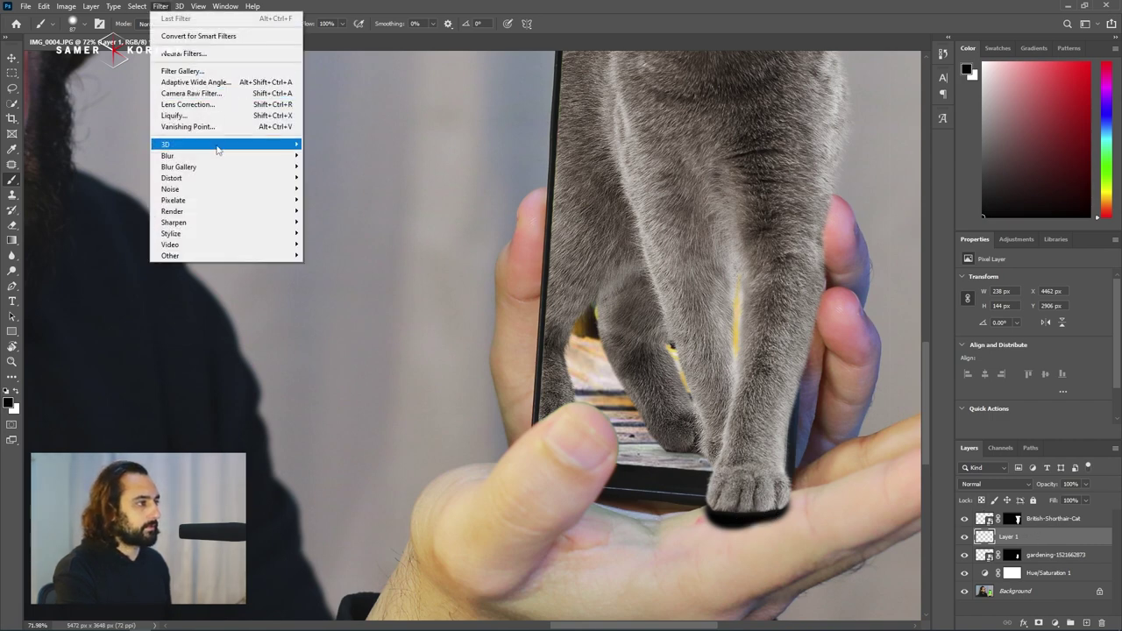
{"action": "left_click", "coordinate": [328, 196]}
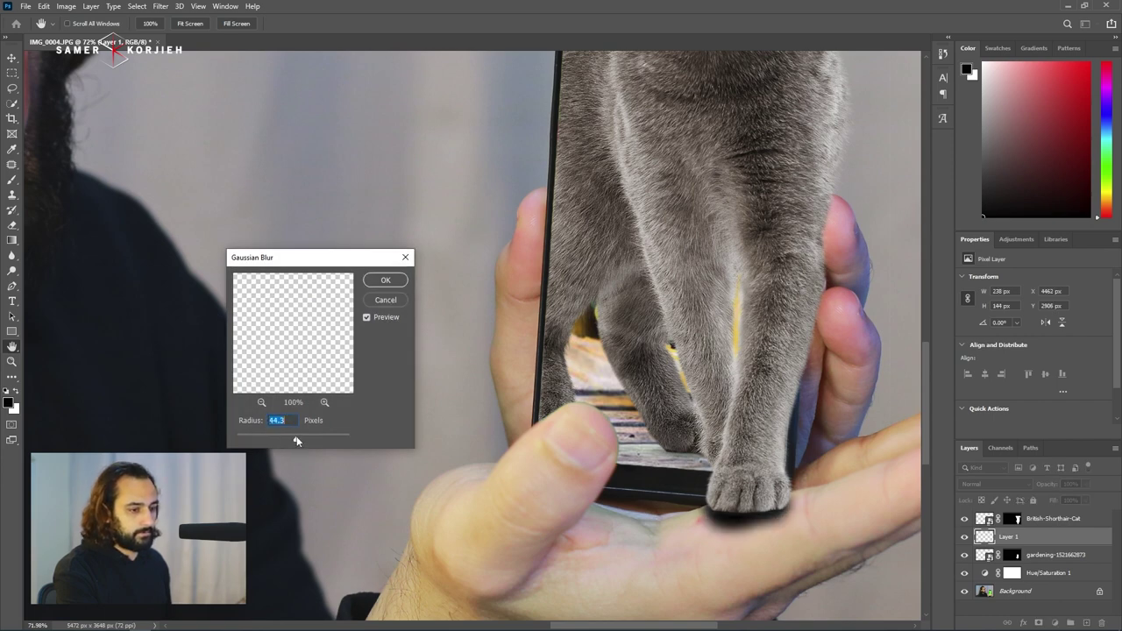
{"action": "left_click_drag", "start_coordinate": [296, 441], "coordinate": [291, 441]}
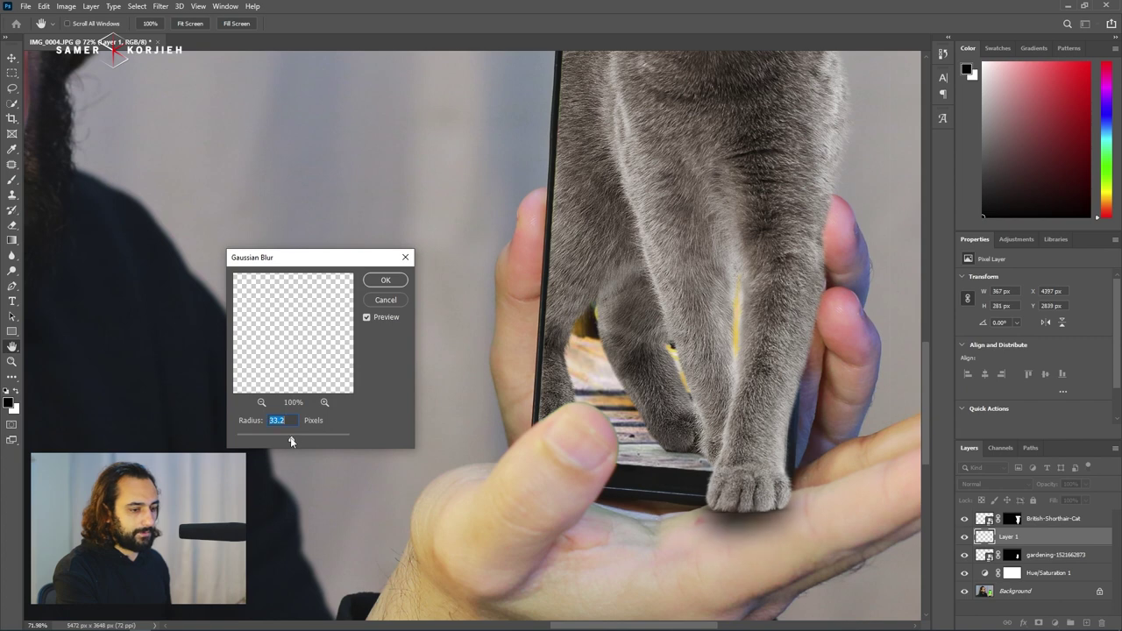
{"action": "left_click", "coordinate": [386, 281]}
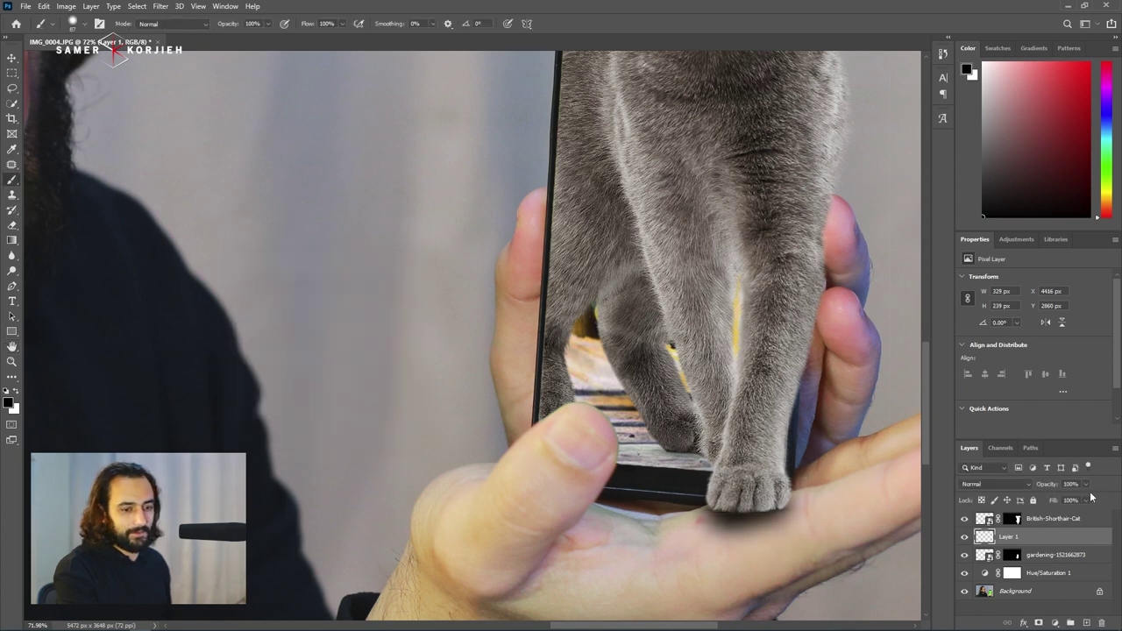
Set the shadow layer's opacity to about 89% in the Layers panel
{"action": "left_click_drag", "start_coordinate": [1070, 499], "coordinate": [1068, 499]}
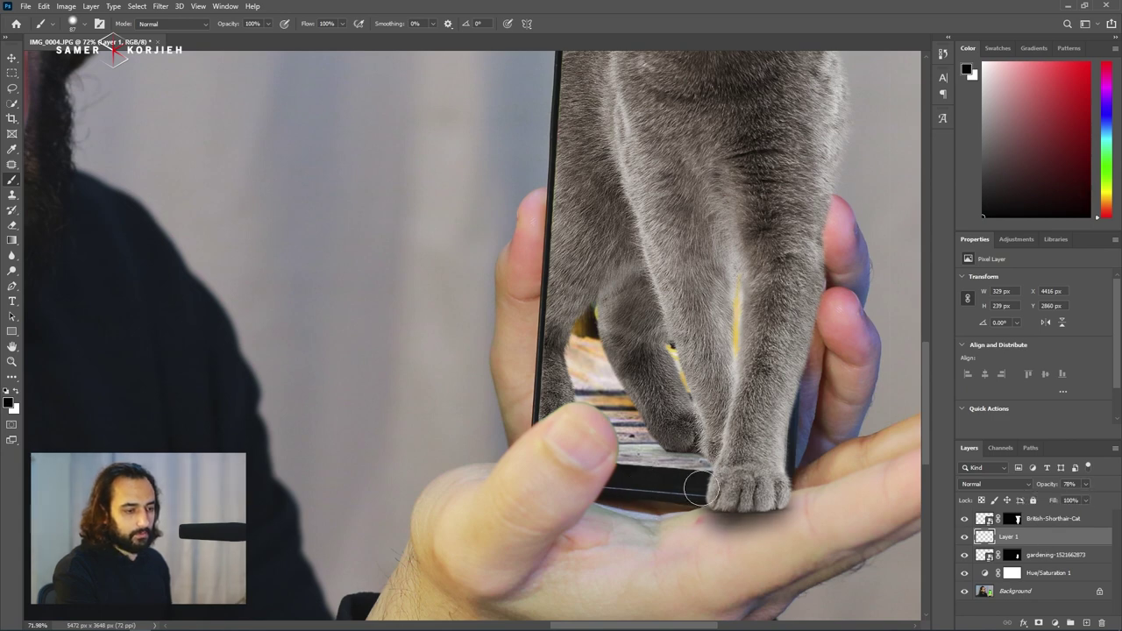
{"action": "key", "text": "e"}
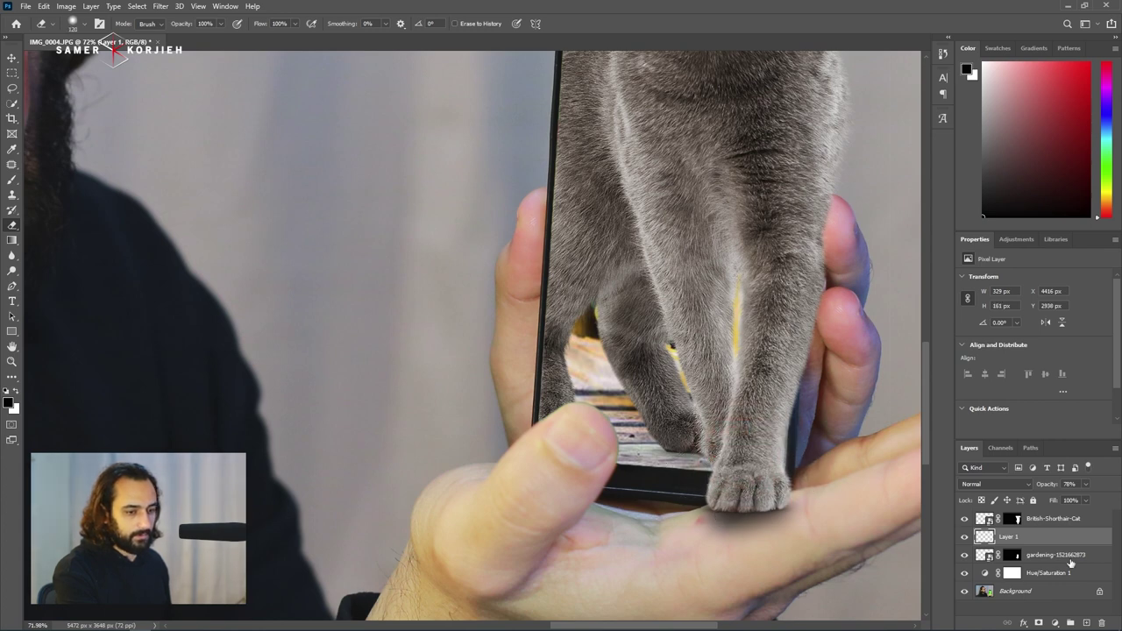
{"action": "left_click", "coordinate": [971, 555]}
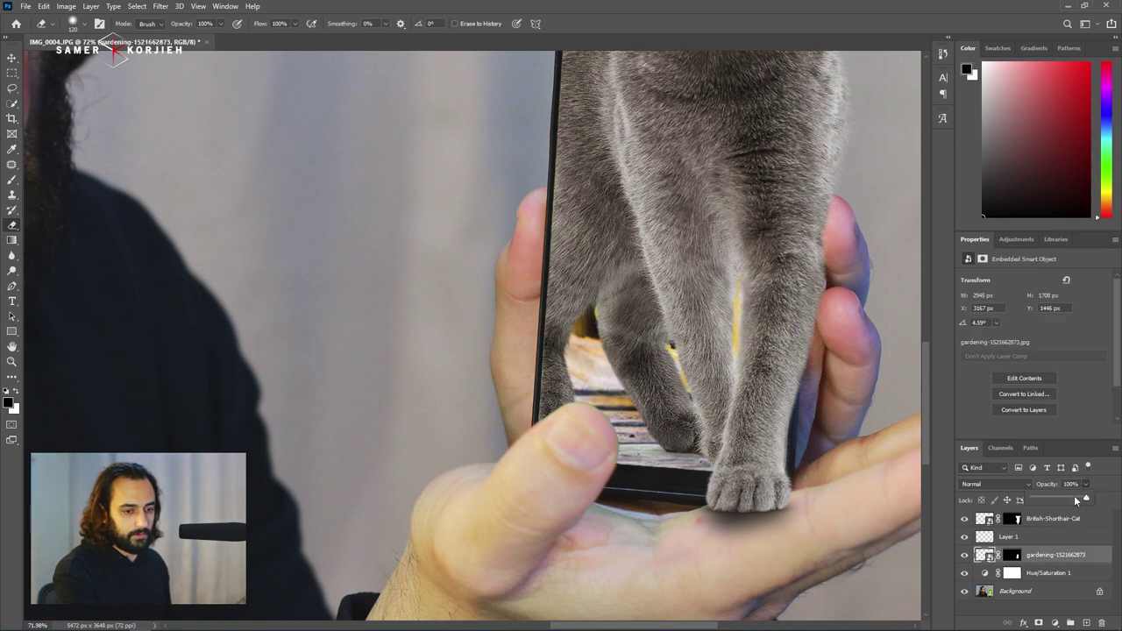
{"action": "left_click", "coordinate": [1004, 574]}
{"action": "left_click", "coordinate": [999, 536]}
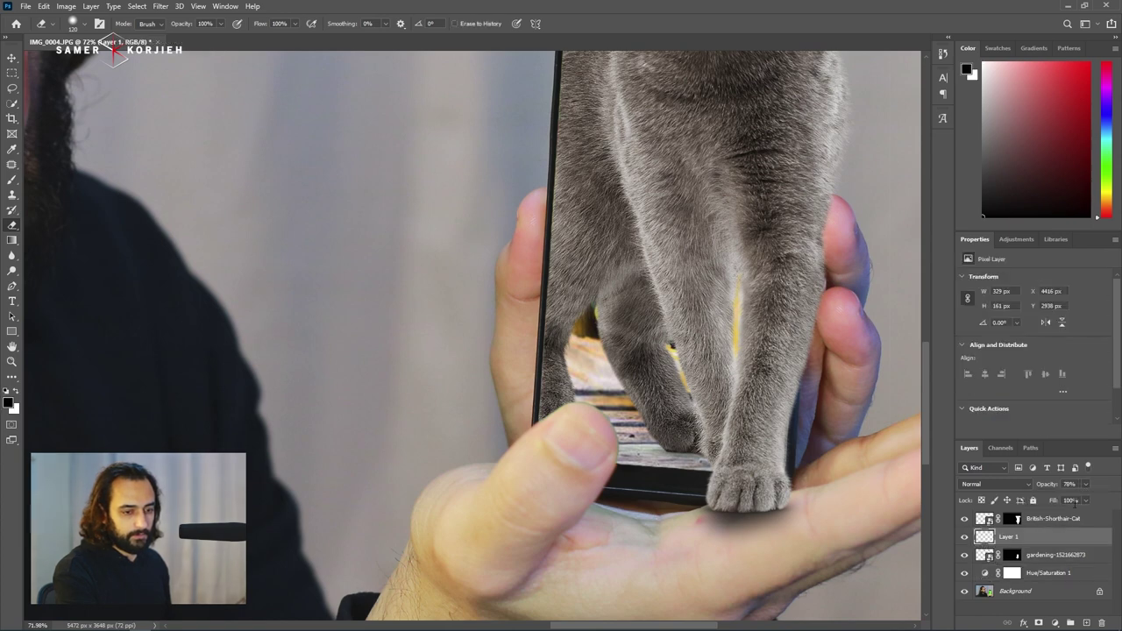
{"action": "left_click", "coordinate": [1095, 499]}
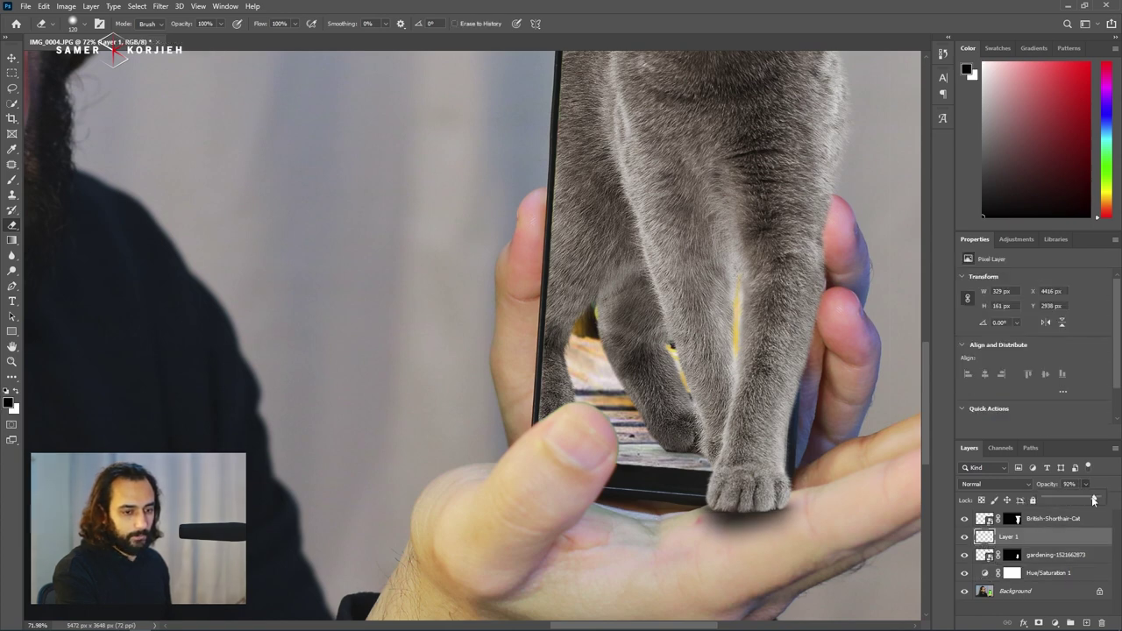
Trim the shadow to a thin band under the paw, then fit the photo on screen
{"action": "mouse_move", "coordinate": [758, 541]}
{"action": "left_mouse_down"}
{"action": "mouse_move", "coordinate": [669, 426]}
{"action": "mouse_move", "coordinate": [649, 457]}
{"action": "mouse_move", "coordinate": [666, 446]}
{"action": "left_mouse_up"}
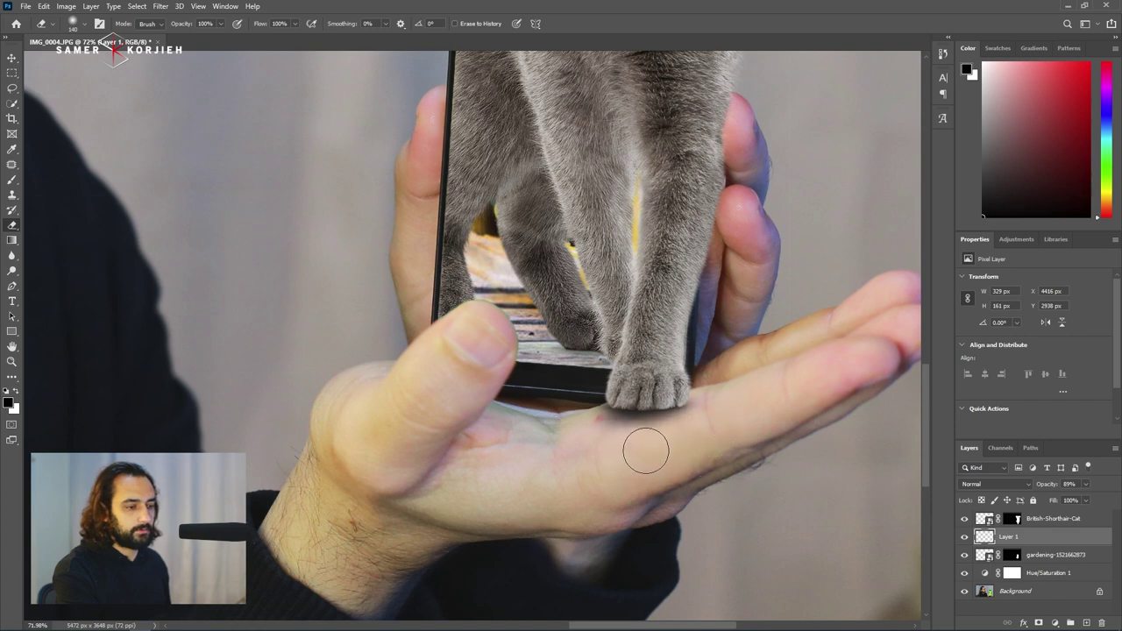
{"action": "scroll", "coordinate": [604, 450], "scroll_direction": "down", "scroll_amount": 3}
{"action": "scroll", "coordinate": [607, 433], "scroll_direction": "down", "scroll_amount": 2}
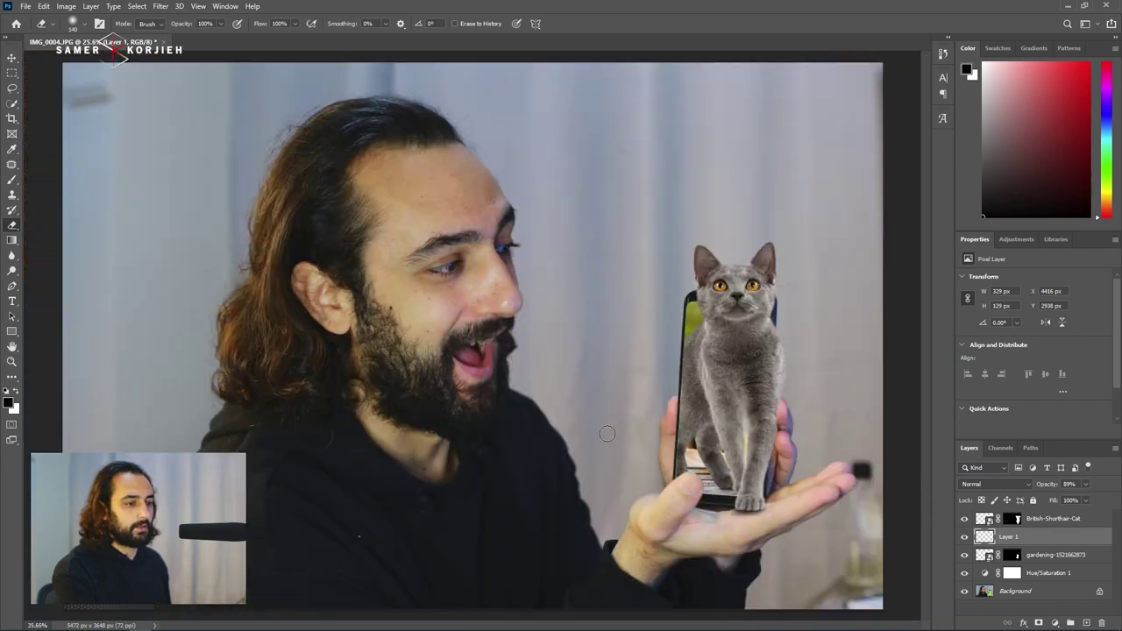
{"action": "scroll", "coordinate": [658, 450], "scroll_direction": "up", "scroll_amount": 2}
{"action": "scroll", "coordinate": [727, 538], "scroll_direction": "up", "scroll_amount": 2}
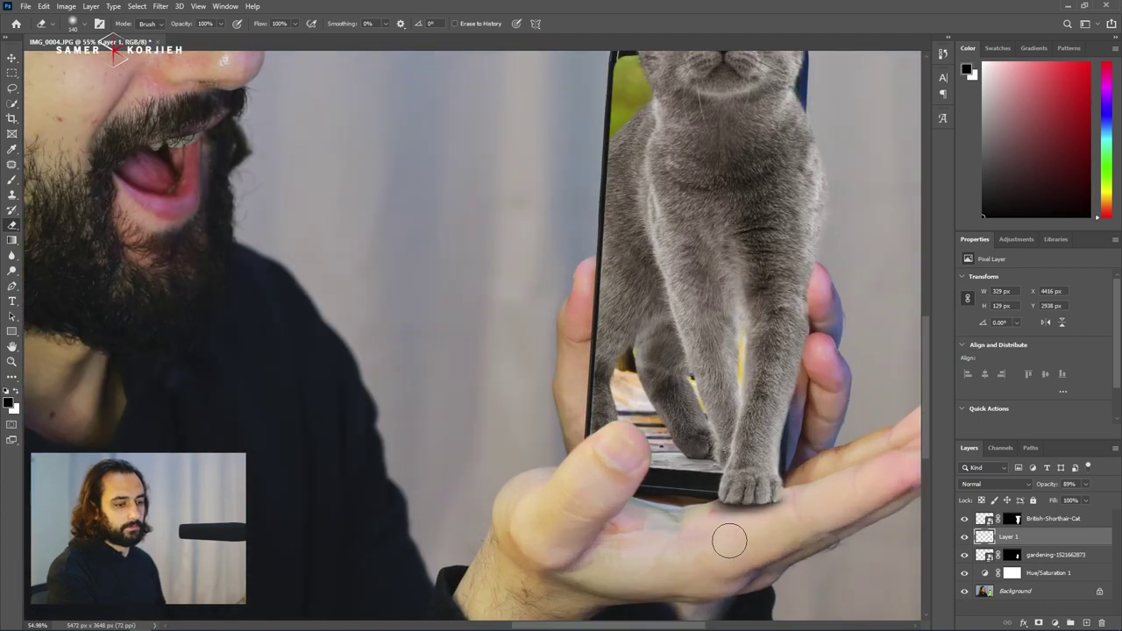
{"action": "scroll", "coordinate": [697, 530], "scroll_direction": "up", "scroll_amount": 3}
{"action": "scroll", "coordinate": [451, 359], "scroll_direction": "down", "scroll_amount": 2}
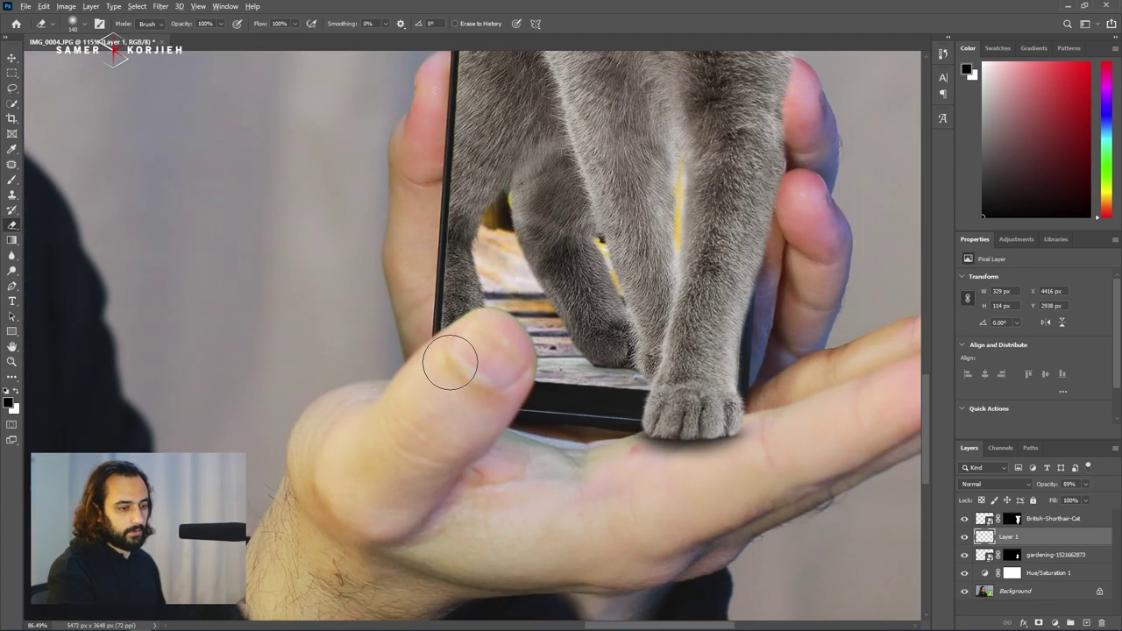
{"action": "scroll", "coordinate": [486, 362], "scroll_direction": "down", "scroll_amount": 2}
{"action": "key", "text": "ctrl+0"}
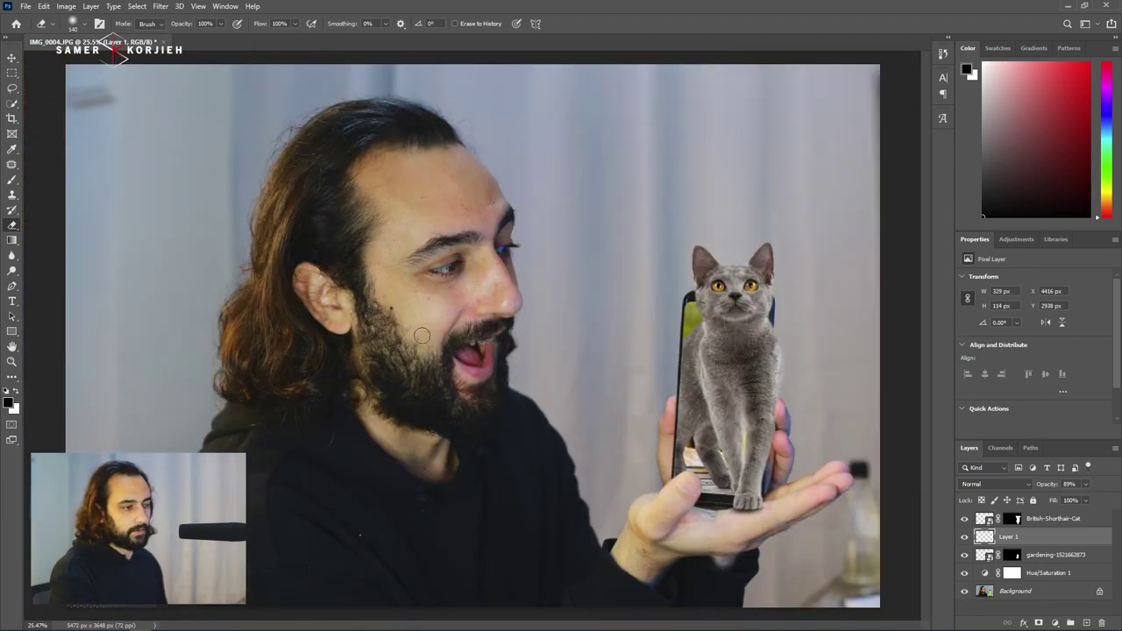
Add a Hue/Saturation adjustment layer at the top of the layer stack
{"action": "left_click", "coordinate": [1091, 520]}
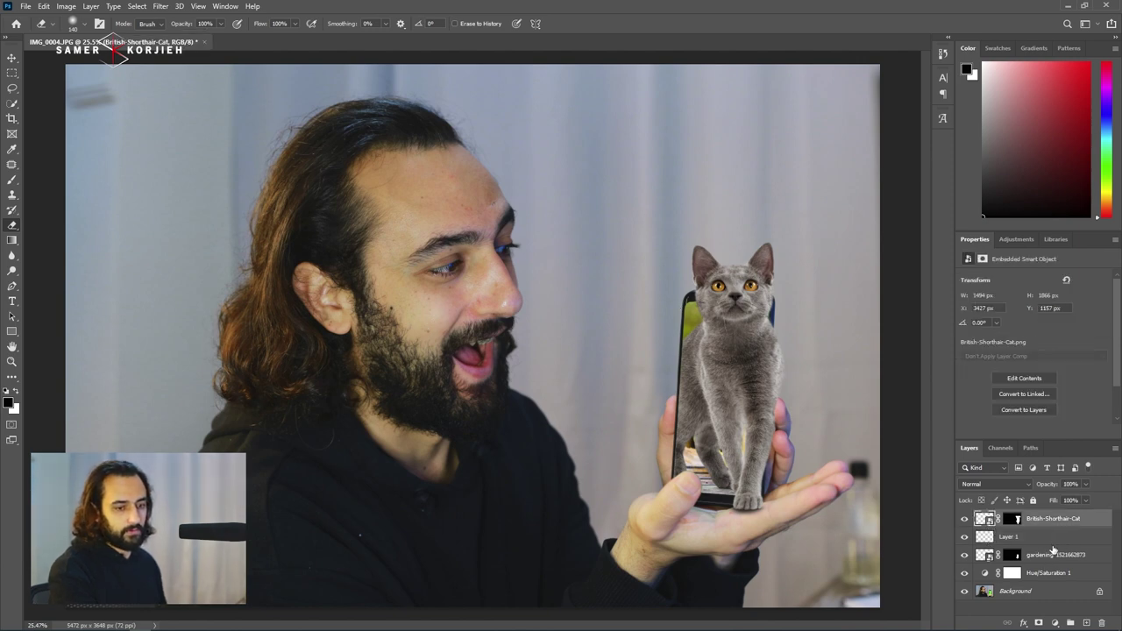
{"action": "left_click", "coordinate": [1054, 622]}
{"action": "left_click", "coordinate": [1085, 502]}
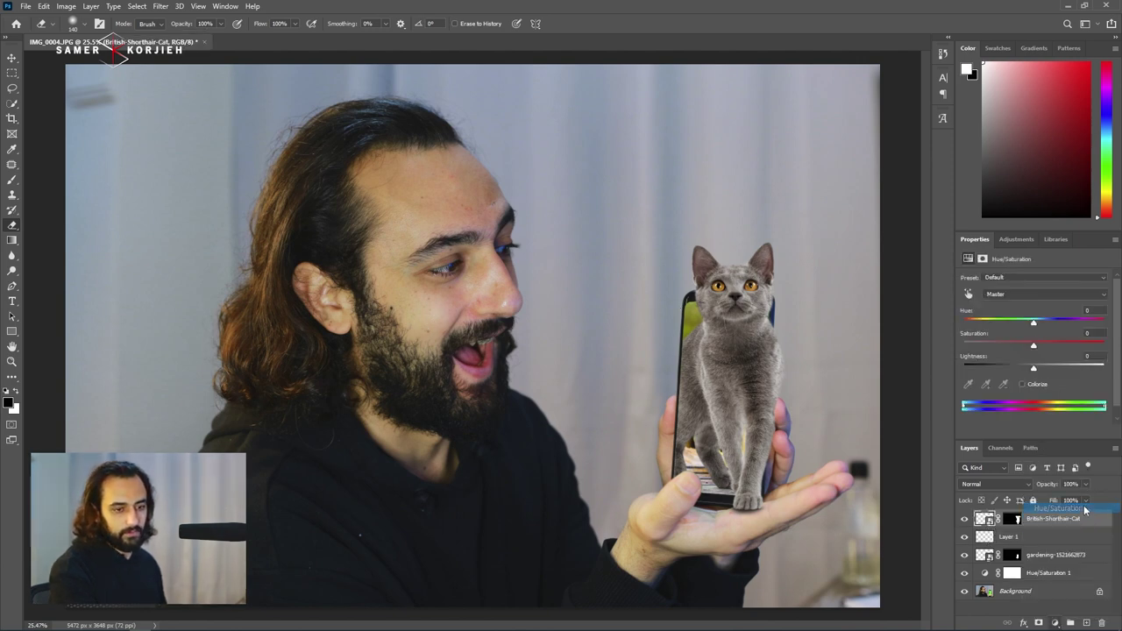
Tune the colour ranges: Reds hue +3, then Greens, Cyans and Yellows
{"action": "left_click", "coordinate": [1043, 295]}
{"action": "left_click", "coordinate": [1016, 314]}
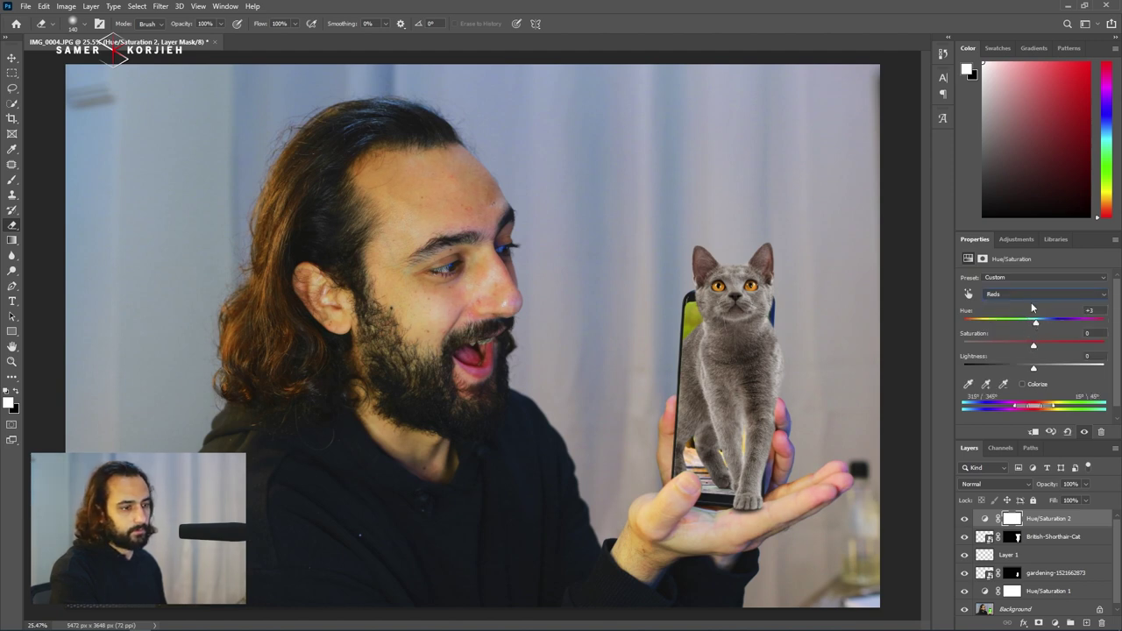
{"action": "left_click", "coordinate": [1032, 295]}
{"action": "left_click", "coordinate": [1029, 333]}
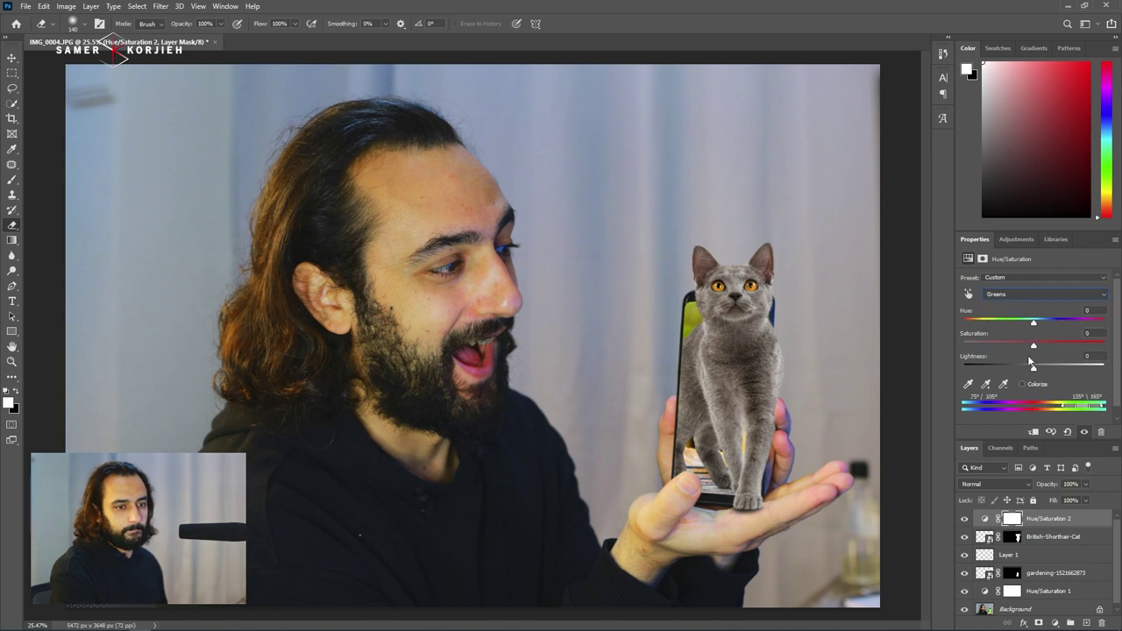
{"action": "left_click", "coordinate": [1023, 298]}
{"action": "left_click", "coordinate": [1018, 340]}
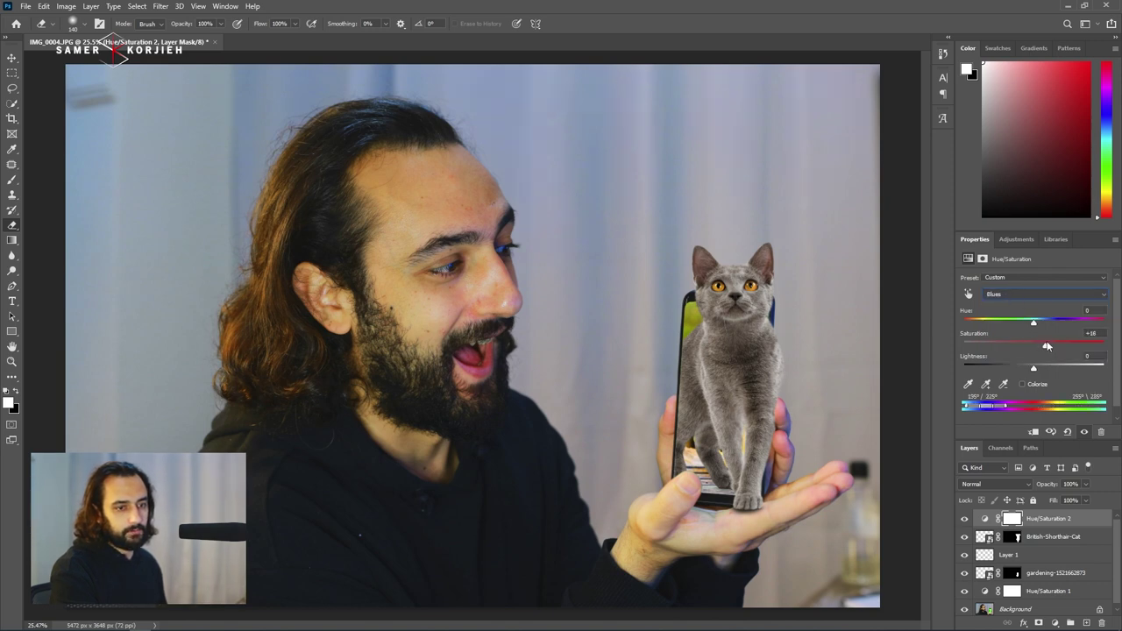
{"action": "left_click", "coordinate": [1033, 296]}
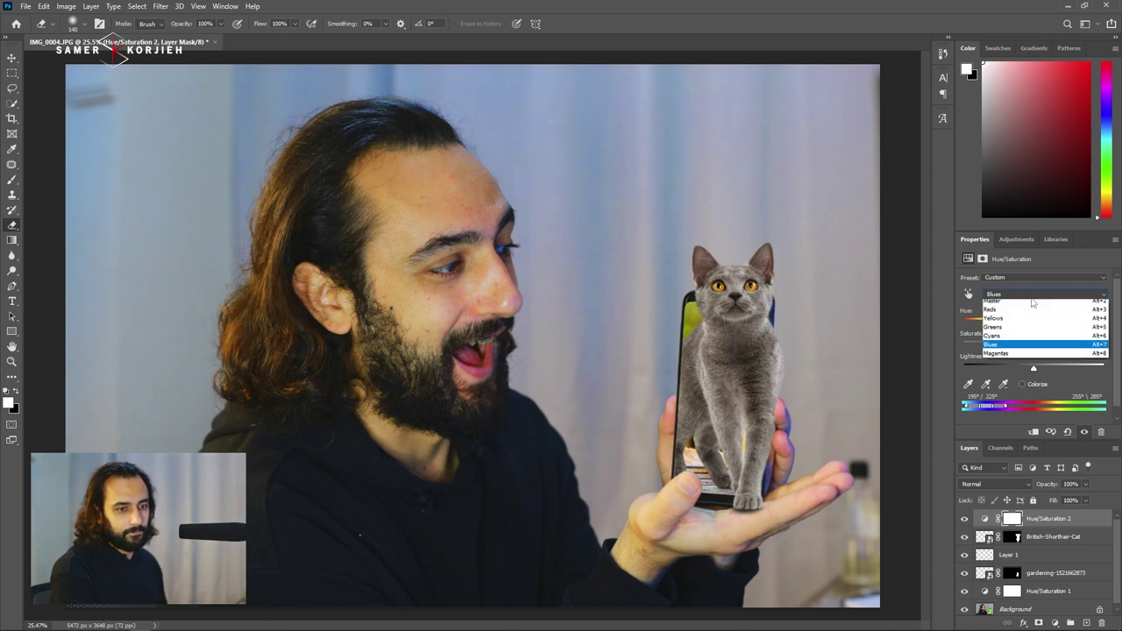
{"action": "left_click", "coordinate": [1032, 325]}
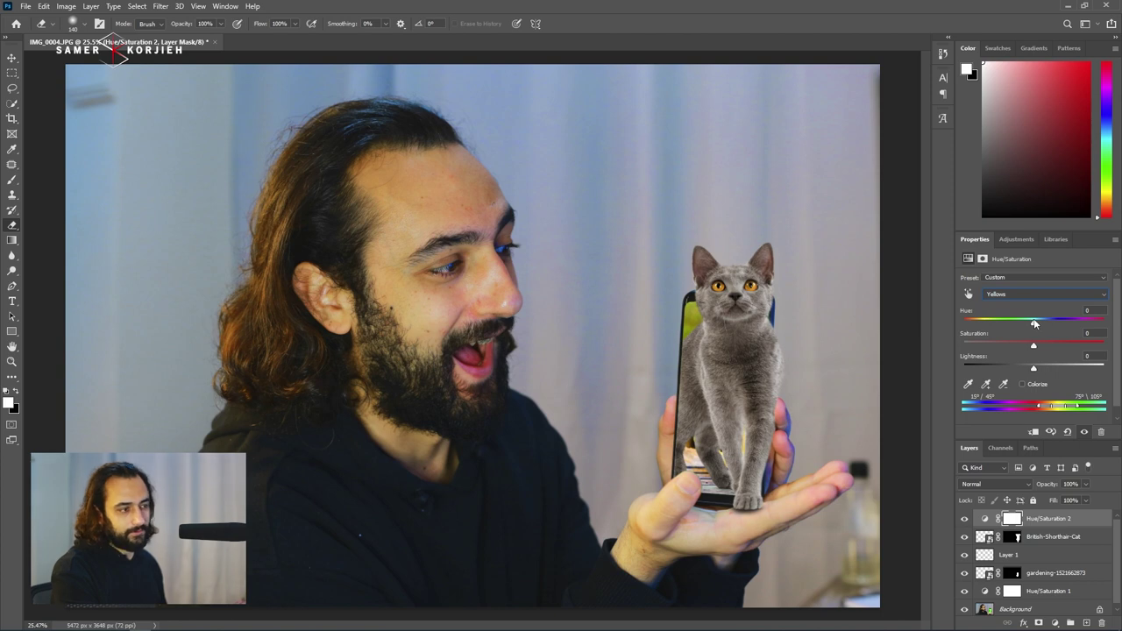